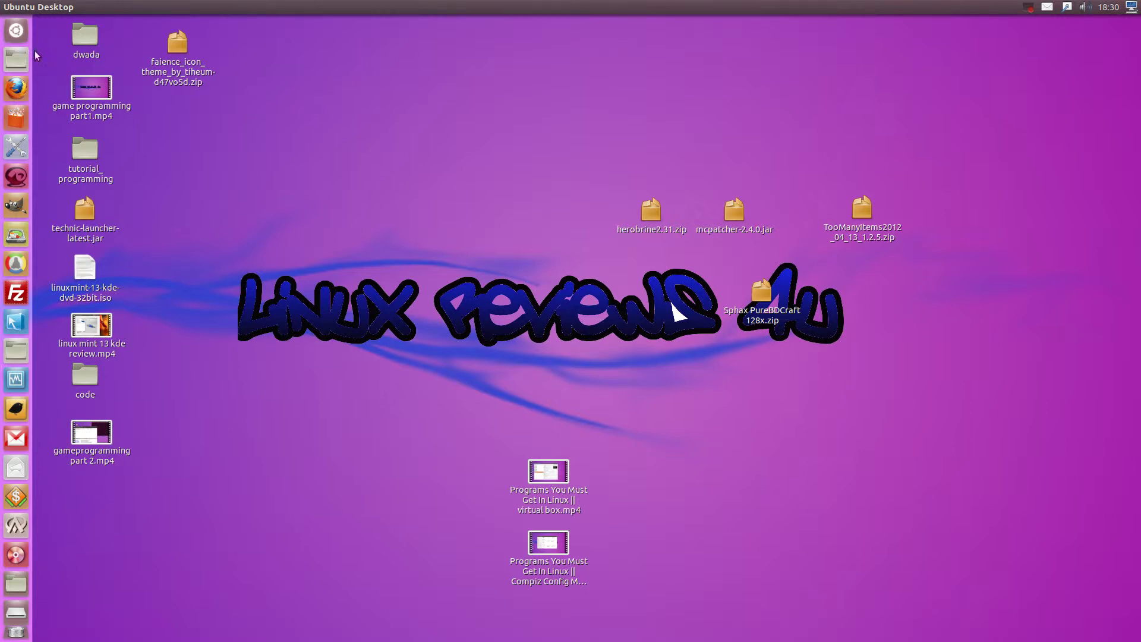
Open the home folder, show hidden files with Ctrl+H, and open .minecraft.
left_click(23, 67)
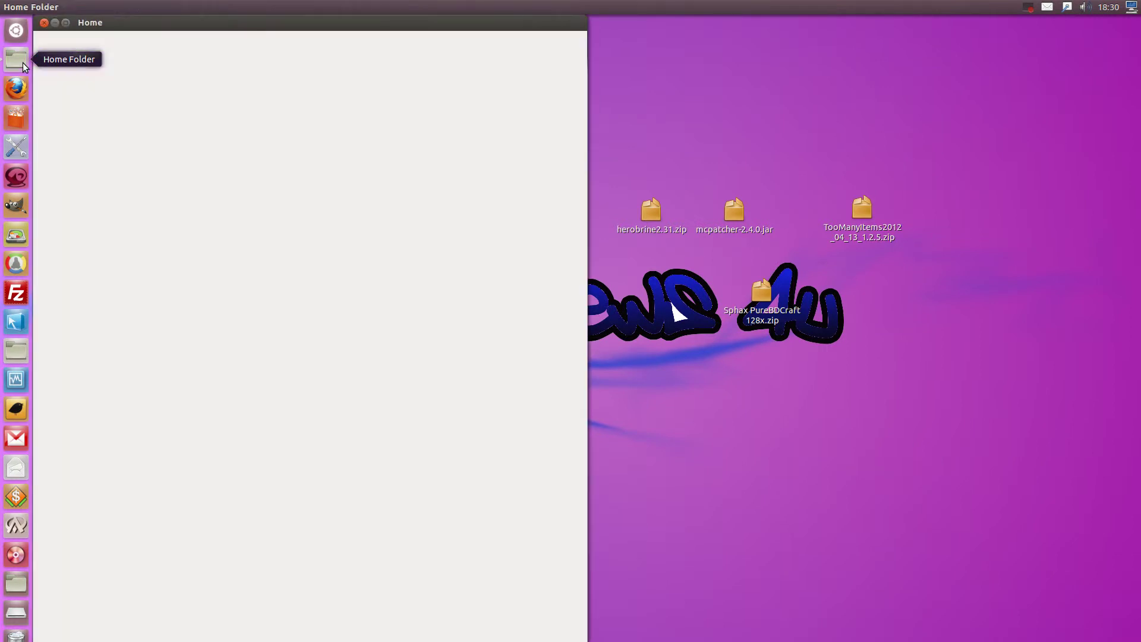
left_click_drag(244, 27, 347, 22)
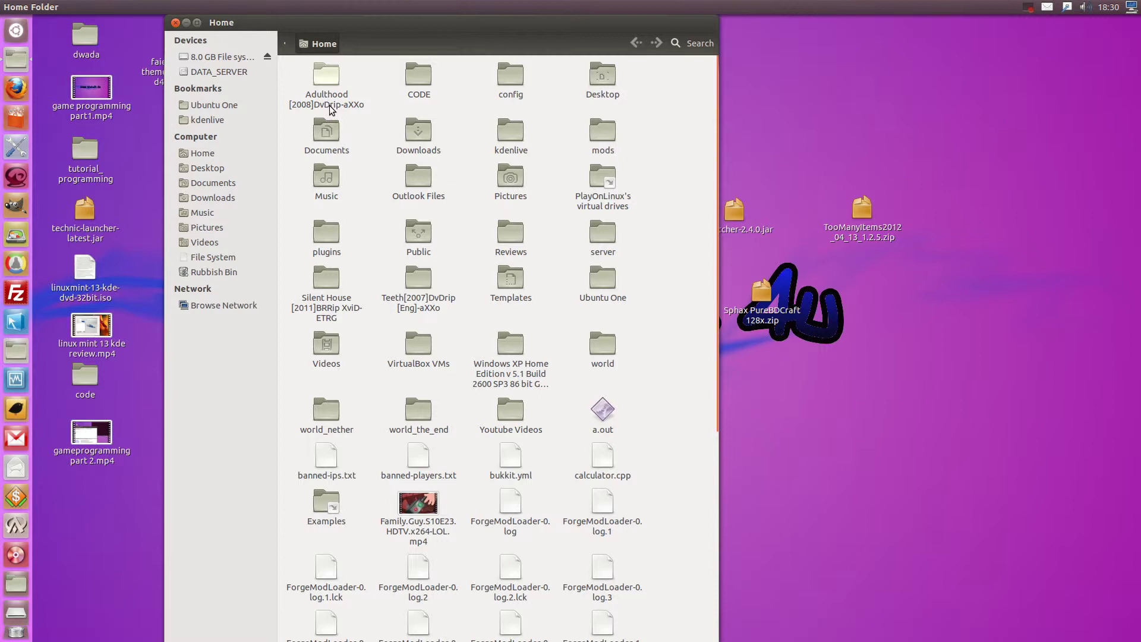
key("ctrl+h")
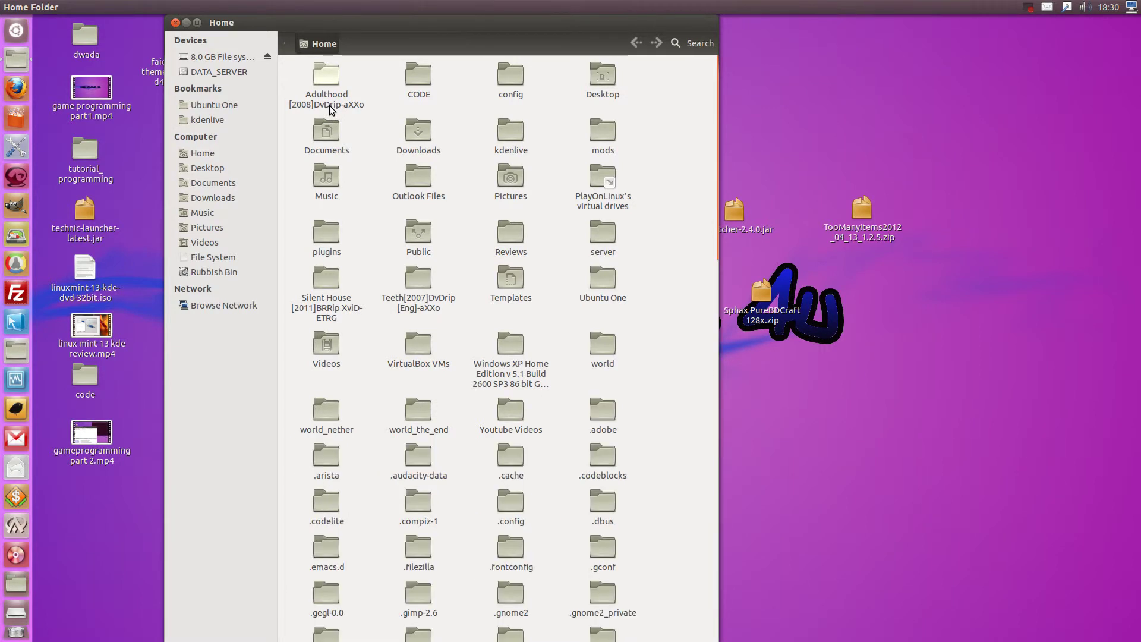
scroll(370, 327, "down", 10)
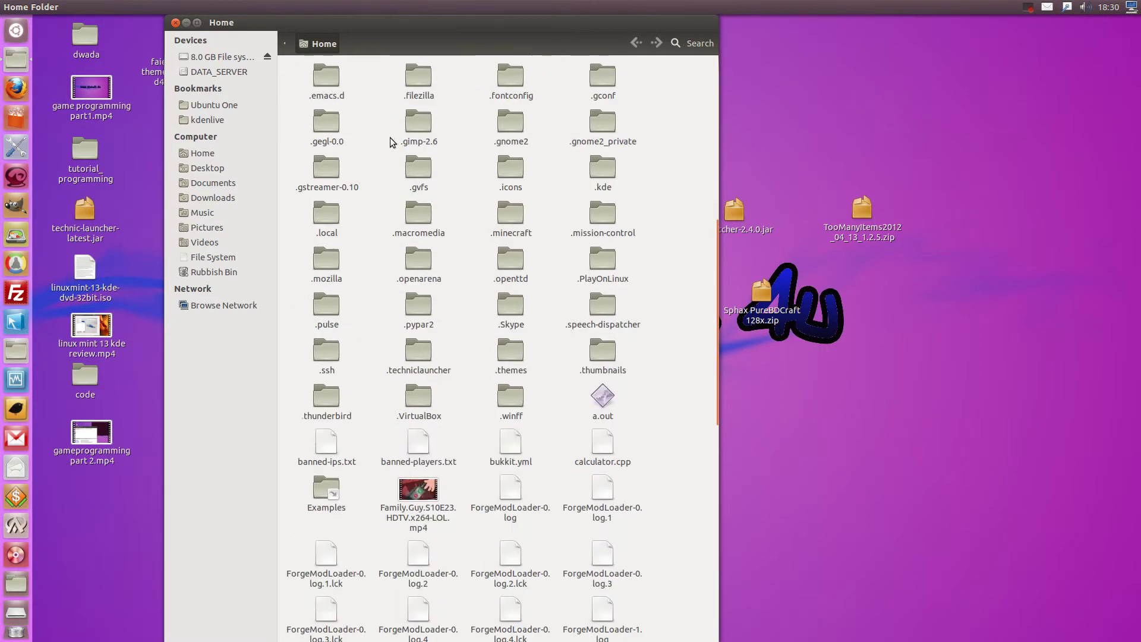
mouse_move(377, 204)
left_mouse_down()
mouse_move(438, 320)
mouse_move(678, 354)
mouse_move(311, 300)
mouse_move(398, 161)
mouse_move(440, 483)
mouse_move(380, 249)
left_mouse_up()
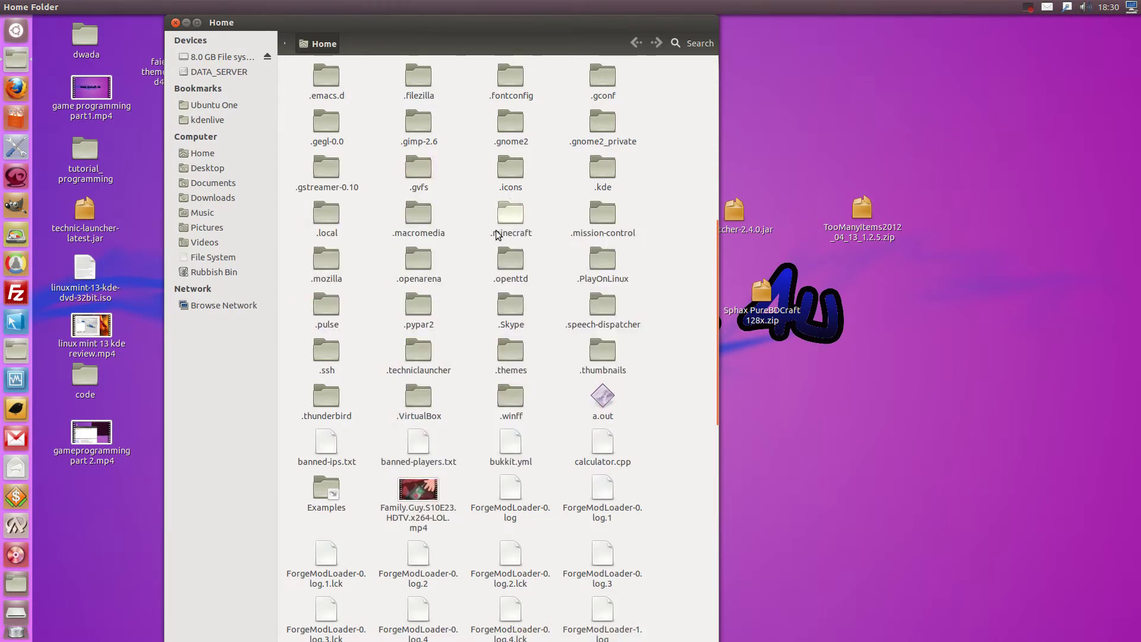
double_click(515, 233)
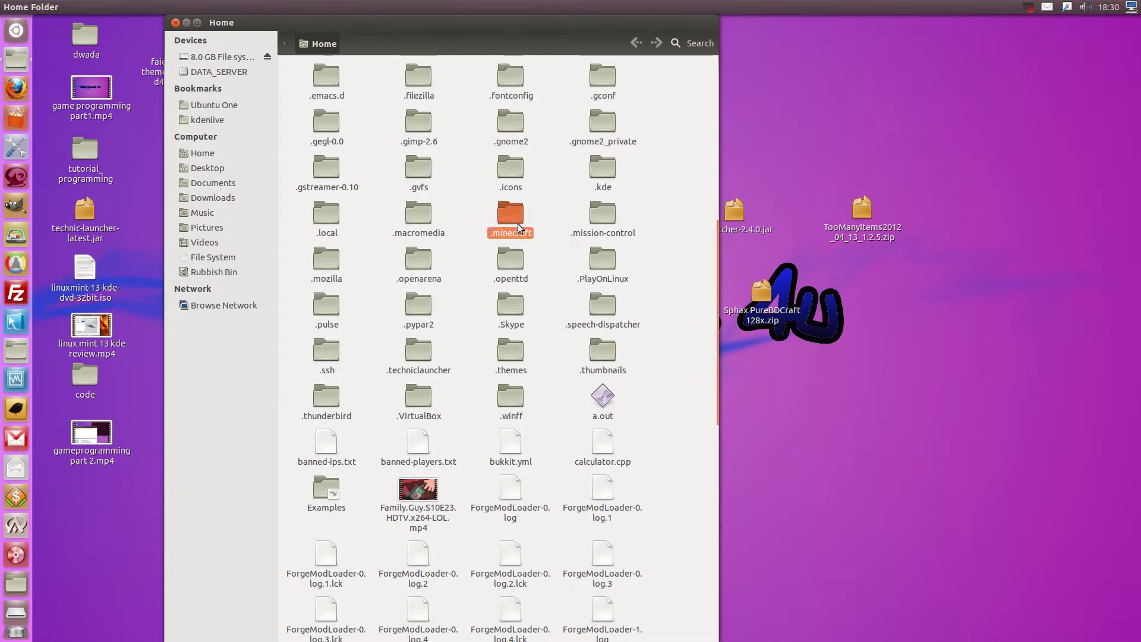
mouse_move(497, 22)
left_mouse_down()
mouse_move(454, 47)
mouse_move(457, 200)
mouse_move(461, 80)
left_mouse_up()
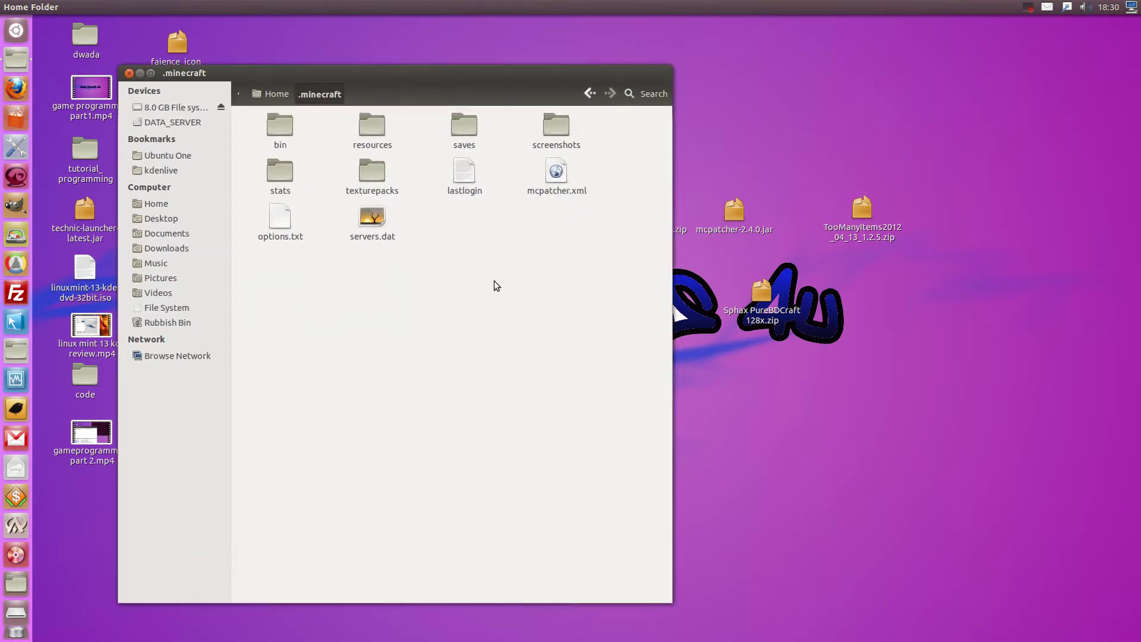
Select the screenshots, texturepacks, stats, bin and resources folders in turn, then clear the selection.
left_click(547, 130)
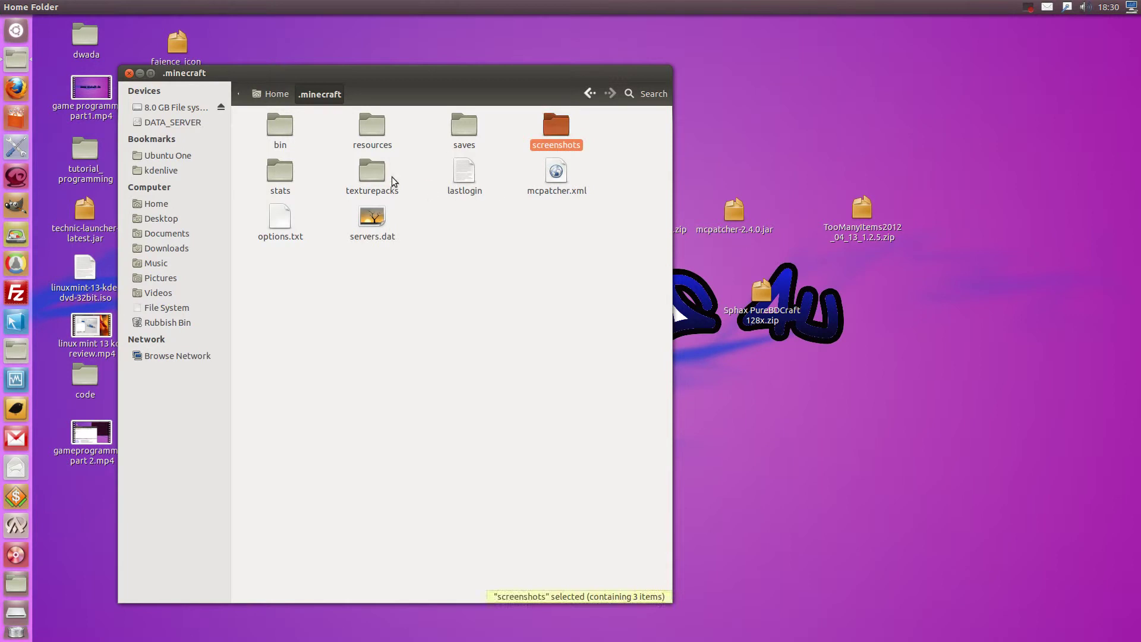
left_click(372, 175)
left_click(287, 176)
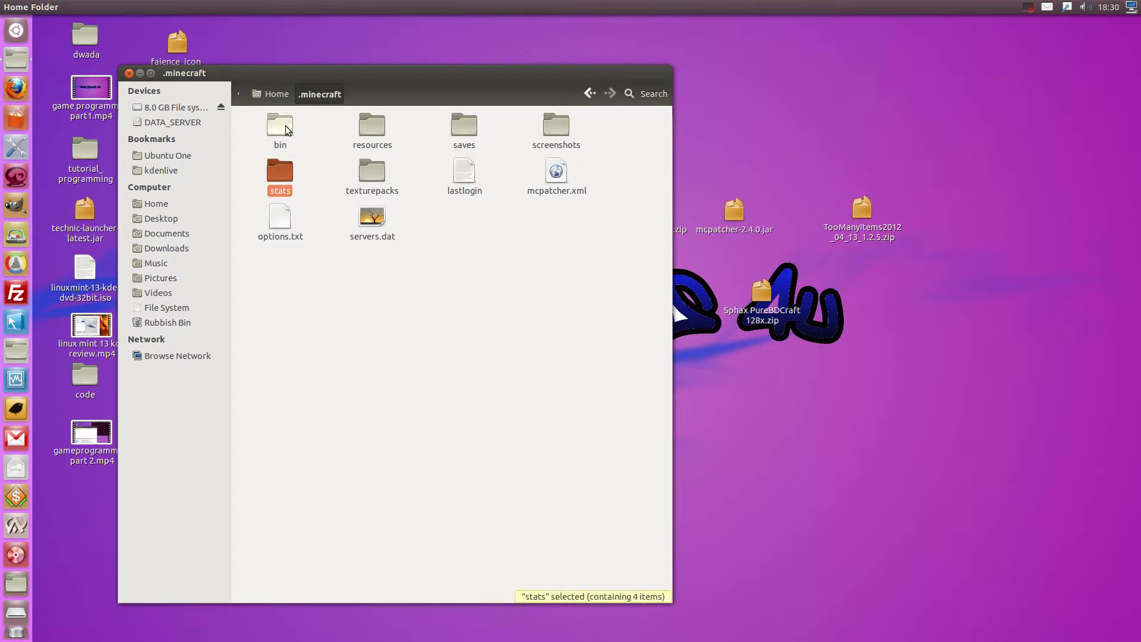
left_click(281, 123)
left_click(384, 131)
left_click(413, 230)
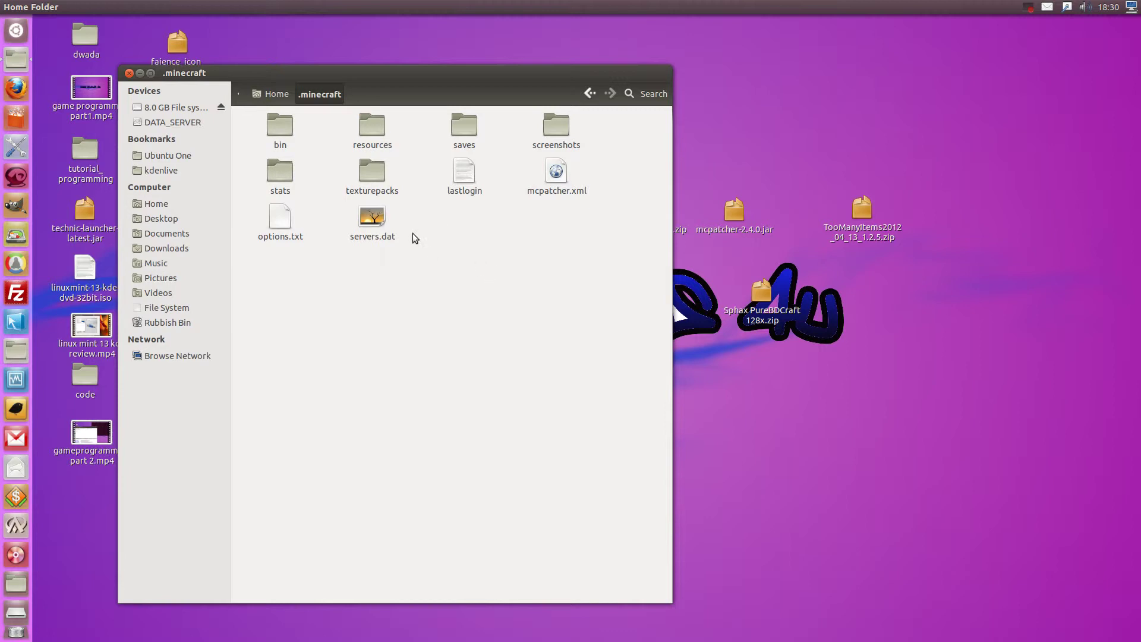
Move Sphax PureBDCraft 128x.zip from the desktop into the texturepacks folder.
double_click(379, 173)
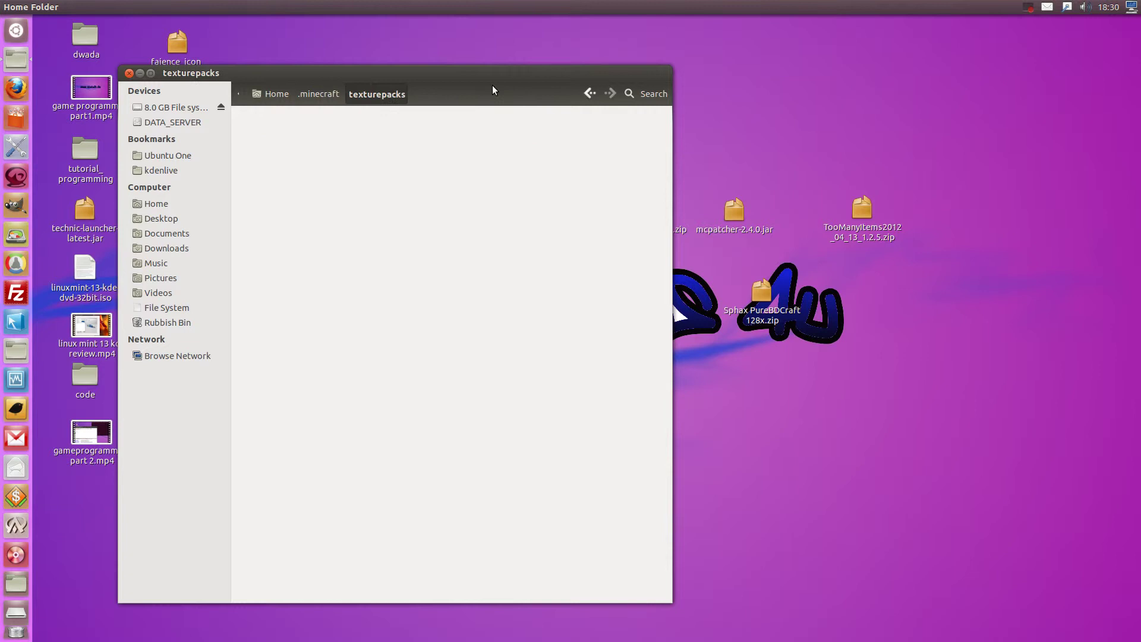
left_click_drag(492, 90, 372, 84)
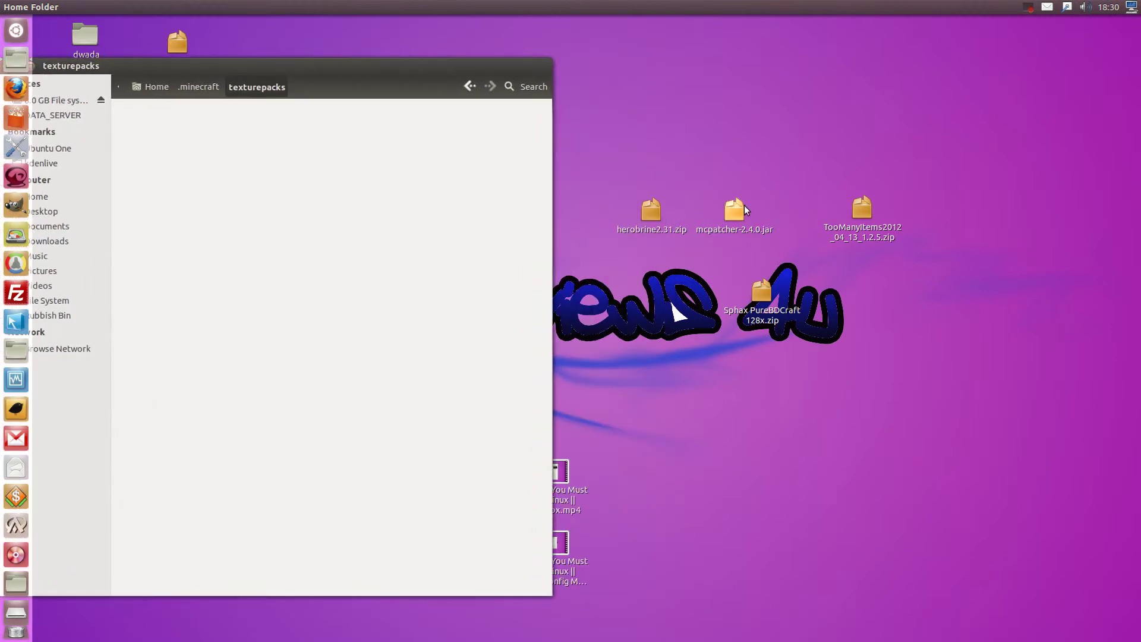
mouse_move(770, 299)
left_mouse_down()
mouse_move(148, 217)
mouse_move(311, 218)
left_mouse_up()
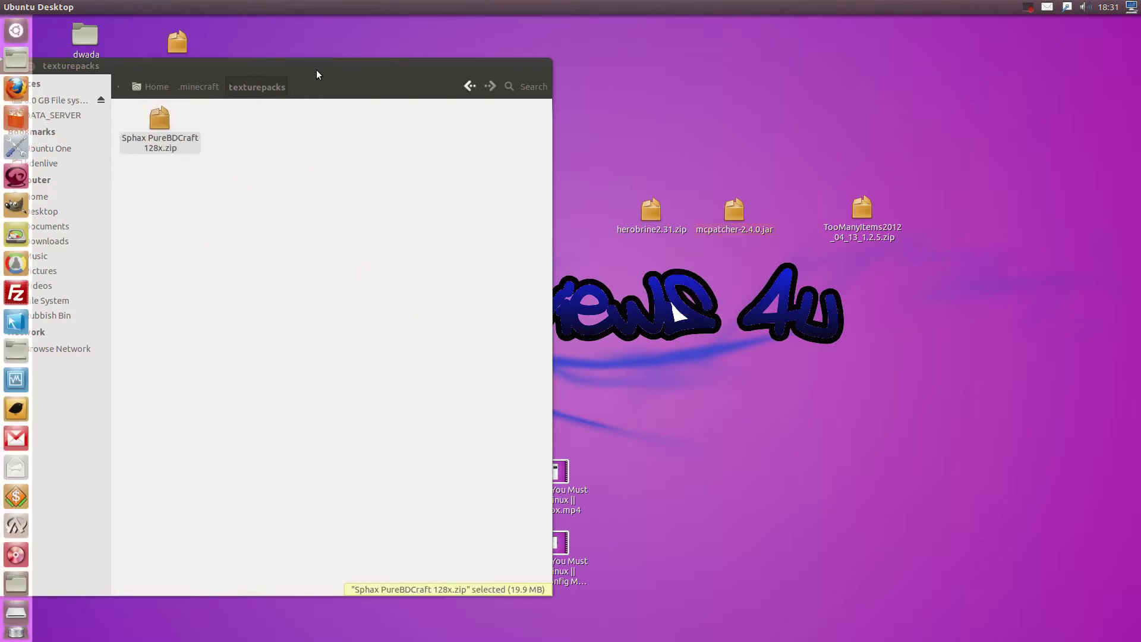
left_click_drag(316, 70, 414, 68)
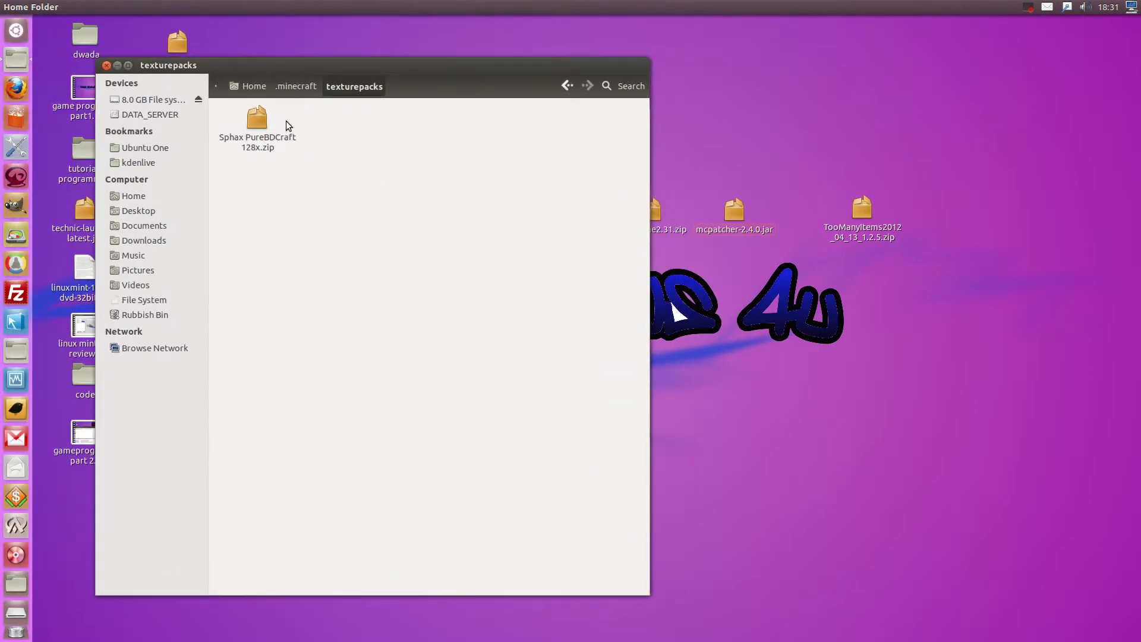
left_click_drag(302, 68, 247, 44)
left_click(698, 234)
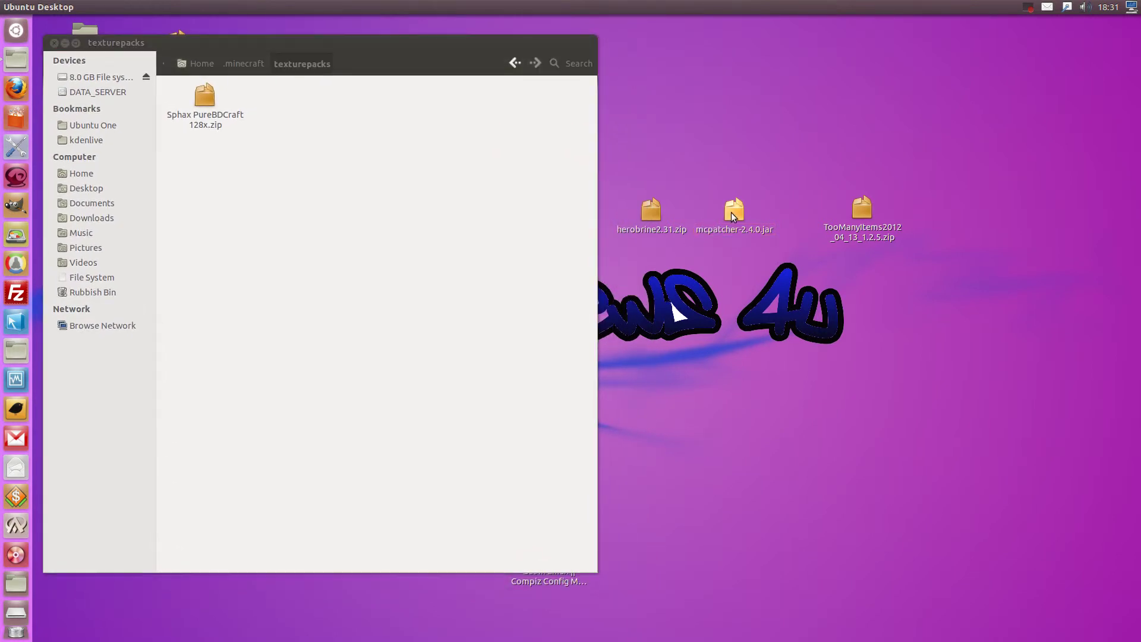
Move the mcpatcher-2.4.0.jar icon higher on the desktop and clear the selection.
left_click_drag(731, 212, 730, 127)
left_click(708, 310)
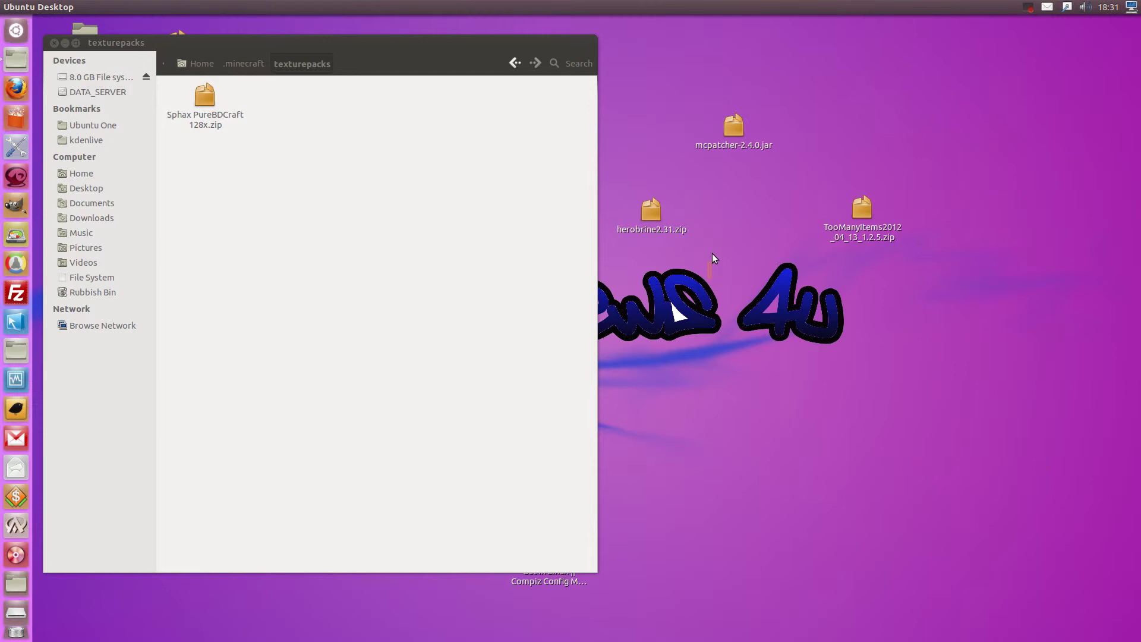
left_click(731, 122)
left_click(770, 223)
mouse_move(775, 196)
left_mouse_down()
mouse_move(713, 65)
mouse_move(680, 69)
mouse_move(708, 128)
mouse_move(793, 170)
left_mouse_up()
left_click(765, 179)
Launch mcpatcher-2.4.0.jar with the Java runtime.
right_click(741, 126)
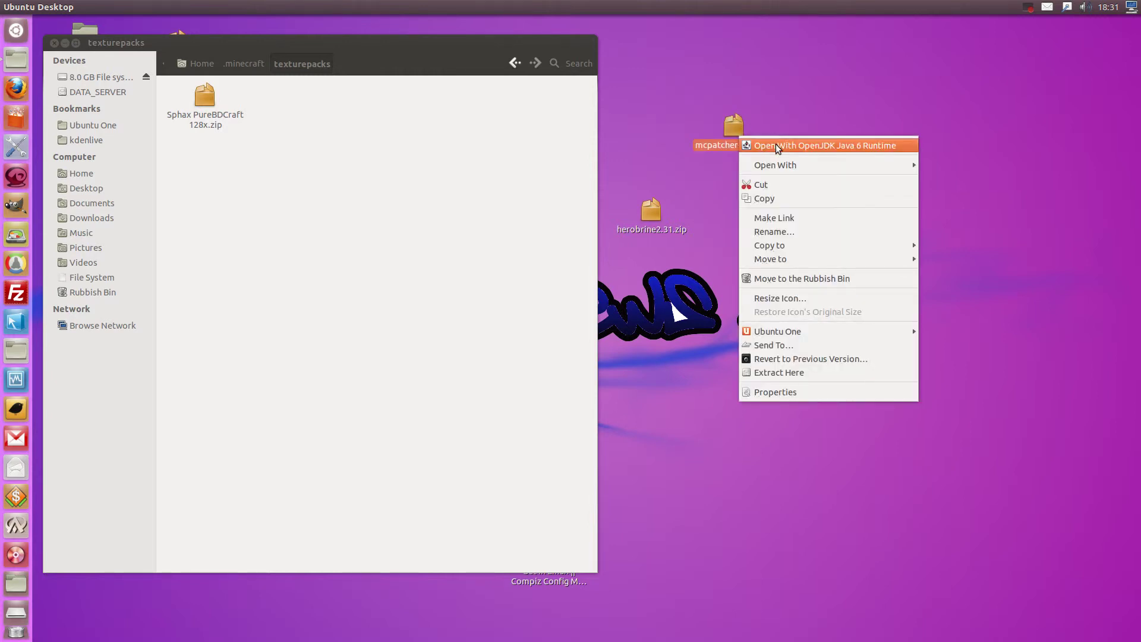
left_click(776, 144)
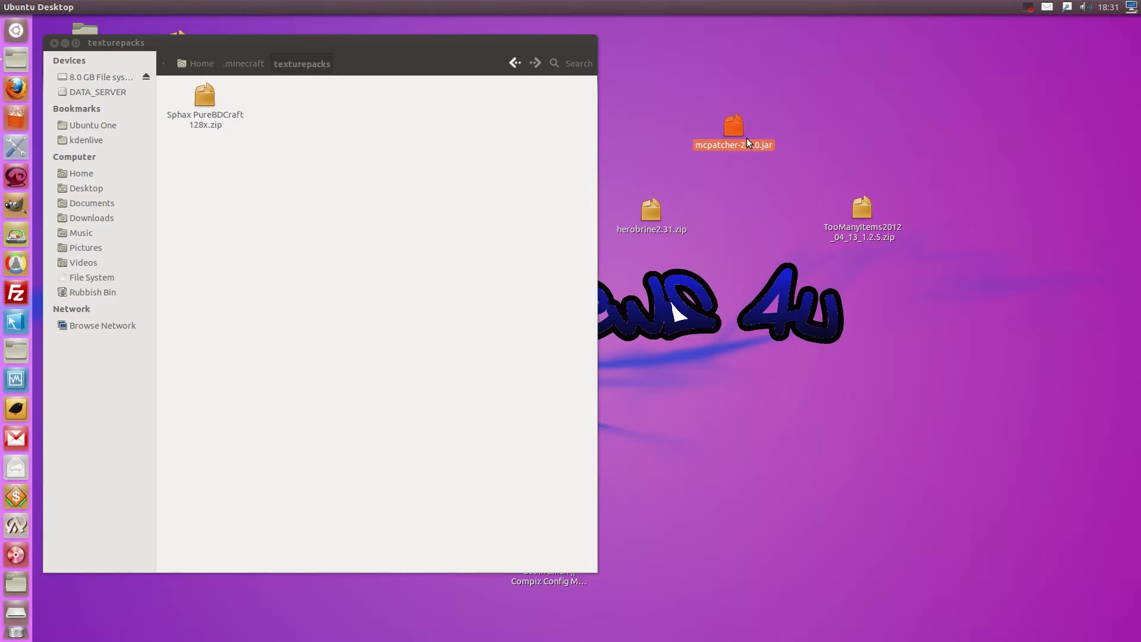
right_click(747, 138)
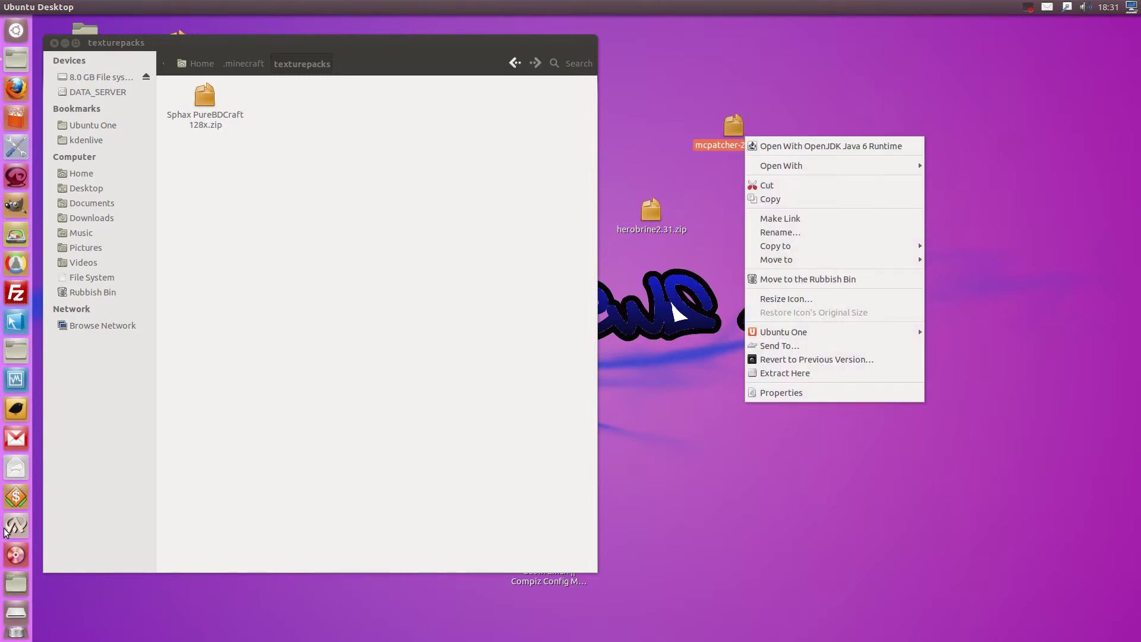
left_click(783, 149)
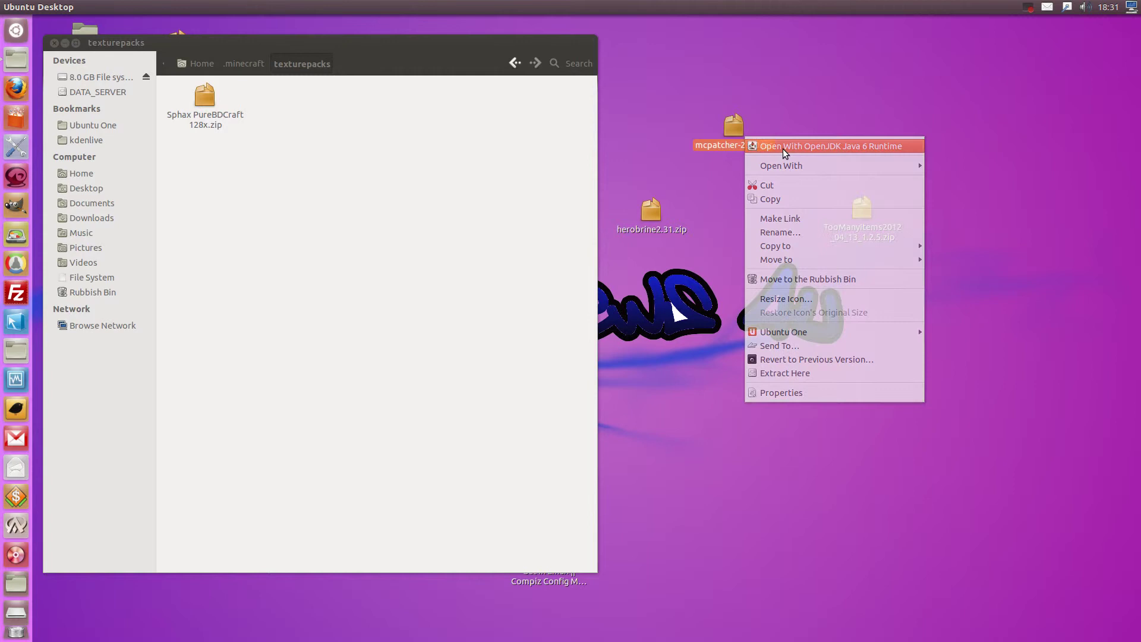
left_click(783, 186)
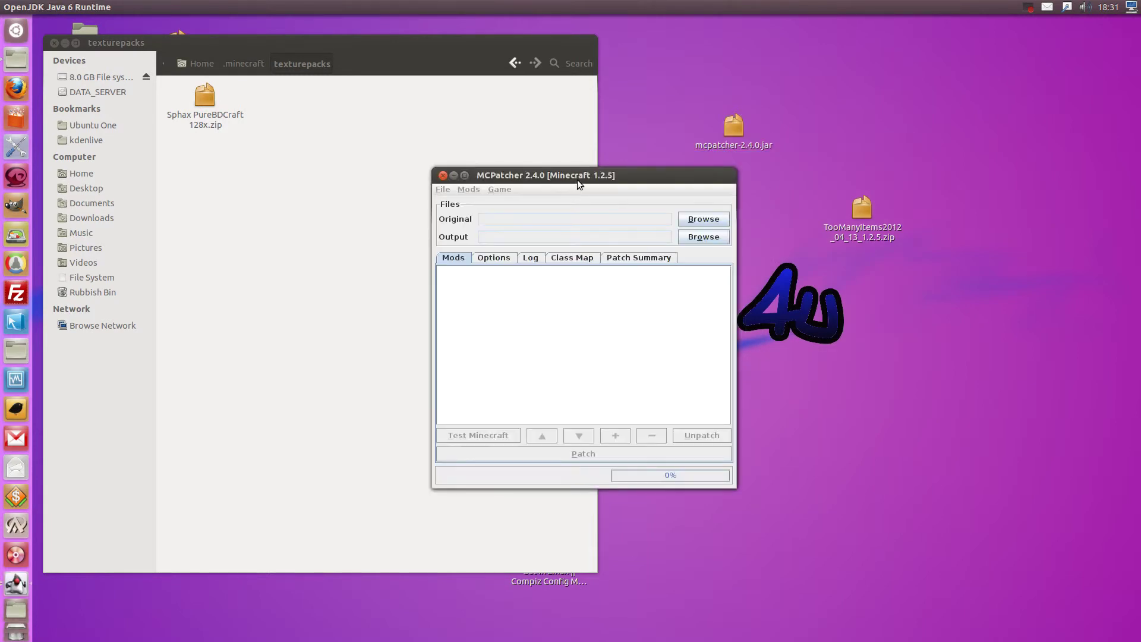
Close the duplicate MCPatcher window and patch minecraft.jar with HD Textures and the other mods.
mouse_move(576, 171)
left_mouse_down()
mouse_move(553, 137)
mouse_move(551, 95)
mouse_move(199, 113)
mouse_move(283, 120)
mouse_move(324, 145)
left_mouse_up()
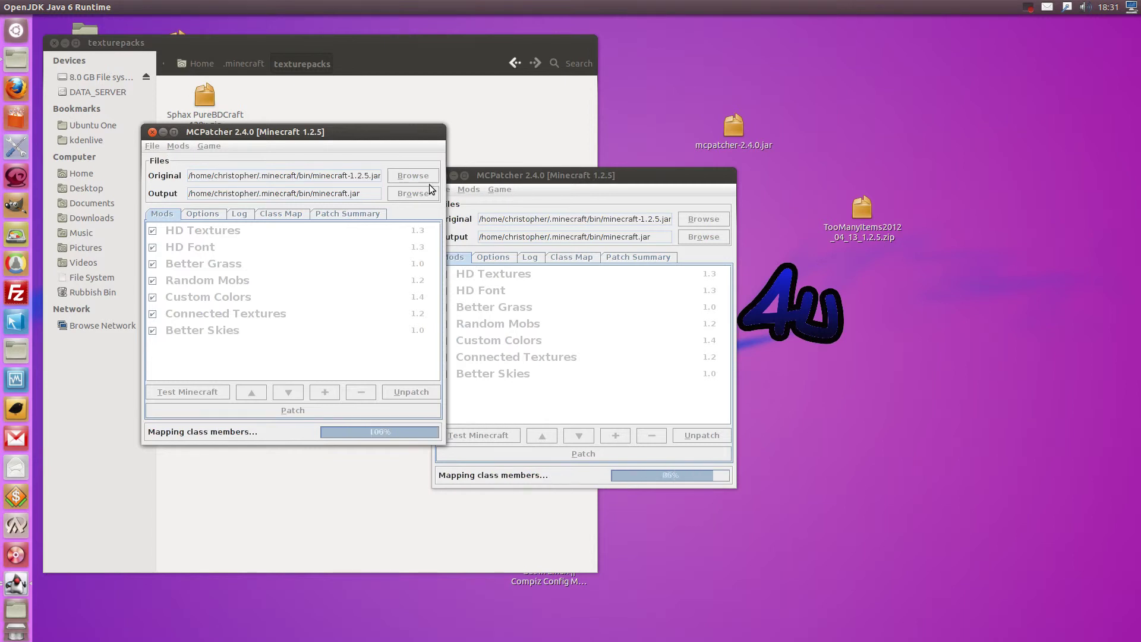
left_click(450, 180)
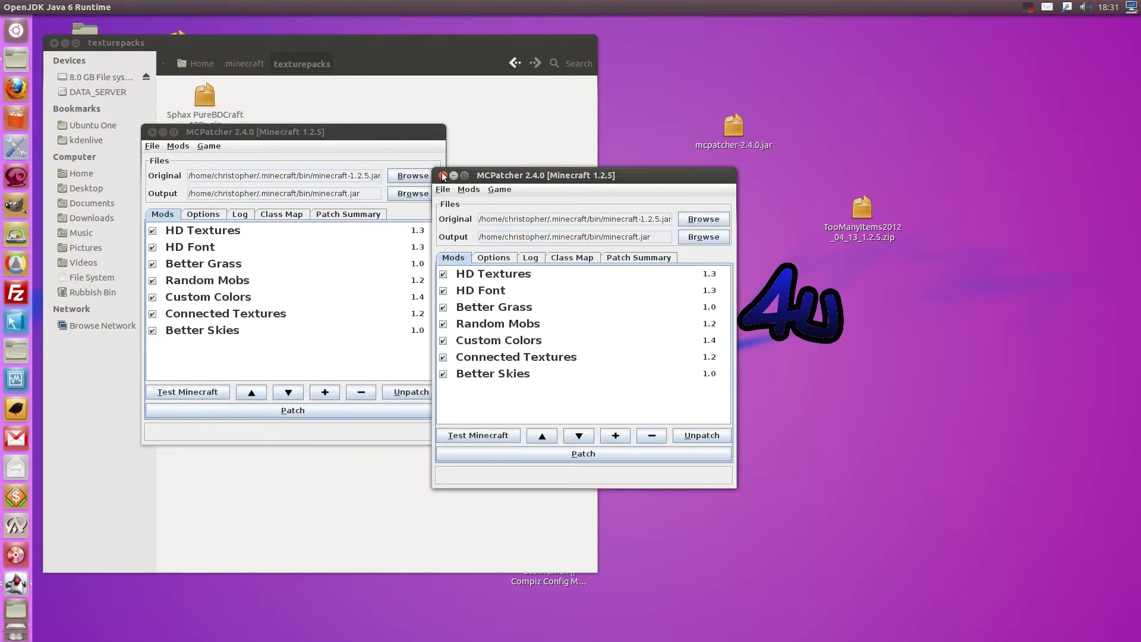
left_click(444, 176)
left_click_drag(417, 141, 694, 132)
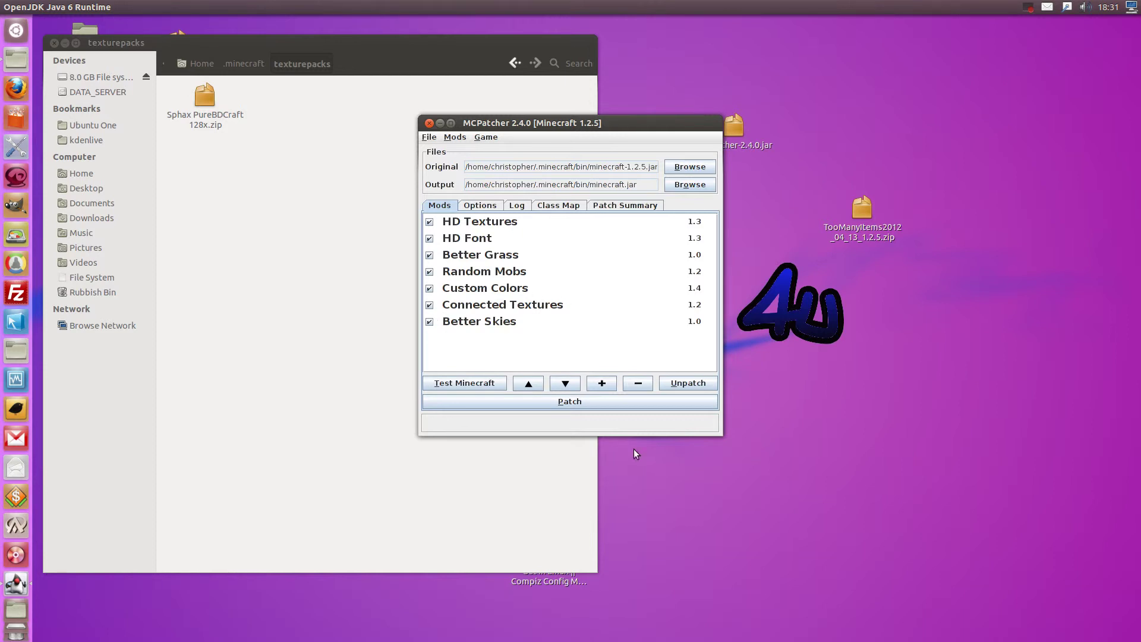
left_click(551, 402)
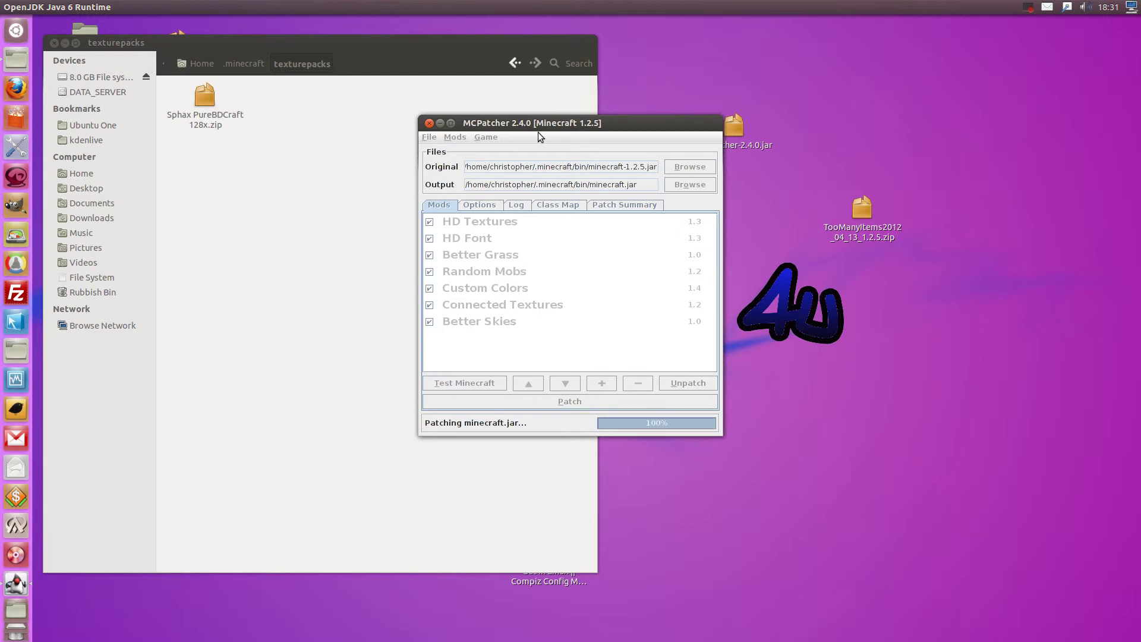
left_click_drag(537, 127, 740, 109)
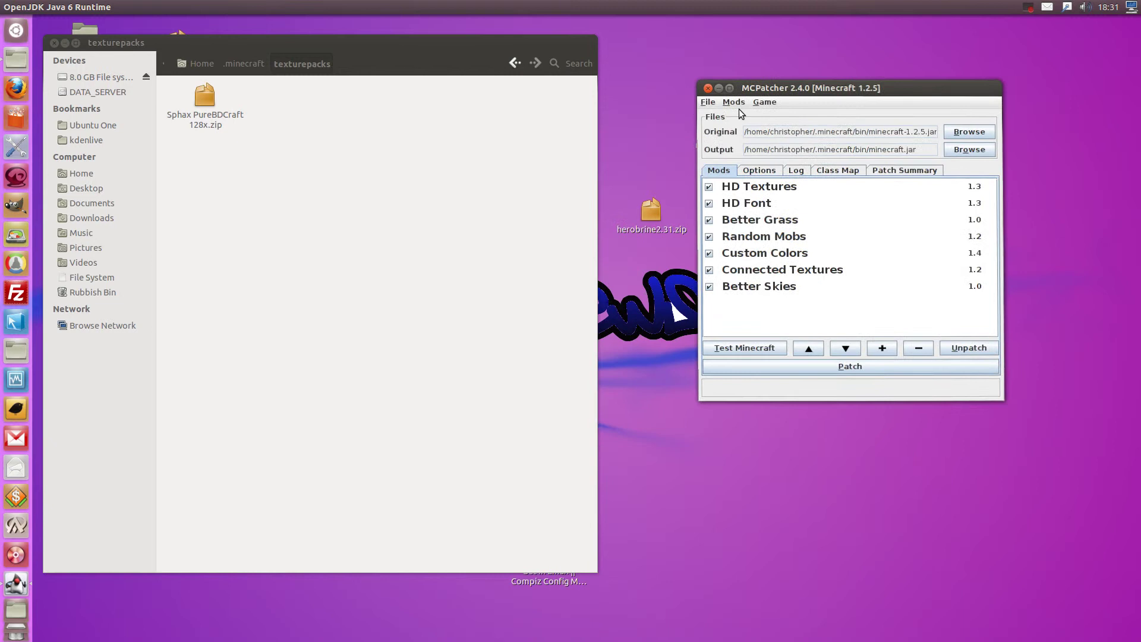
Close MCPatcher and place the TooManyItems zip beside herobrine2.31.zip on the desktop.
left_click(708, 88)
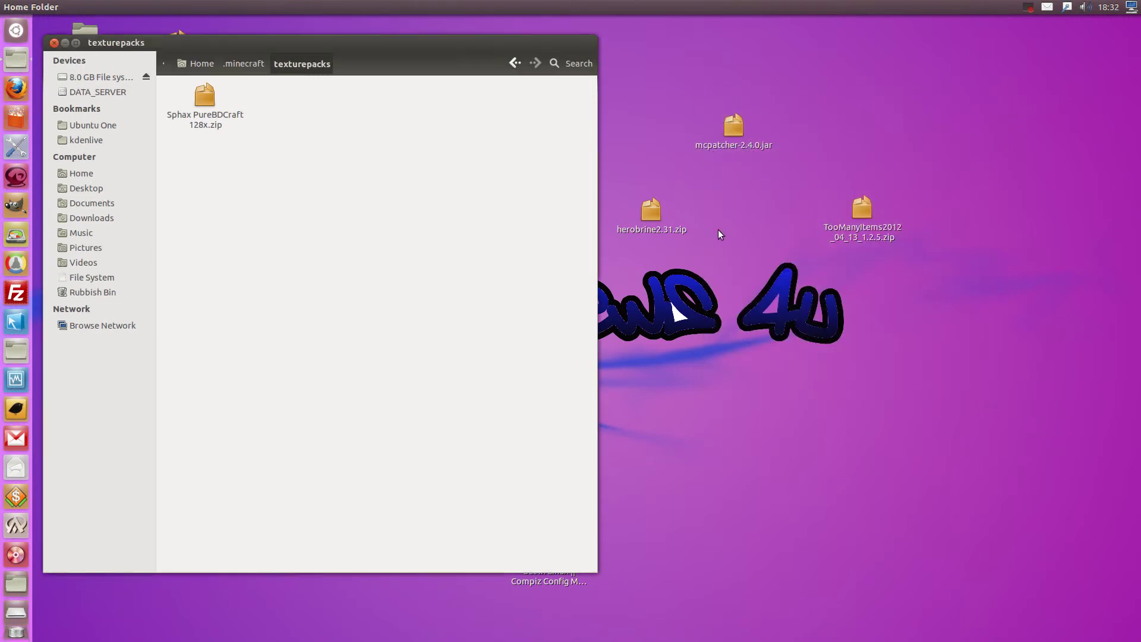
left_click_drag(862, 209, 735, 214)
left_click(734, 271)
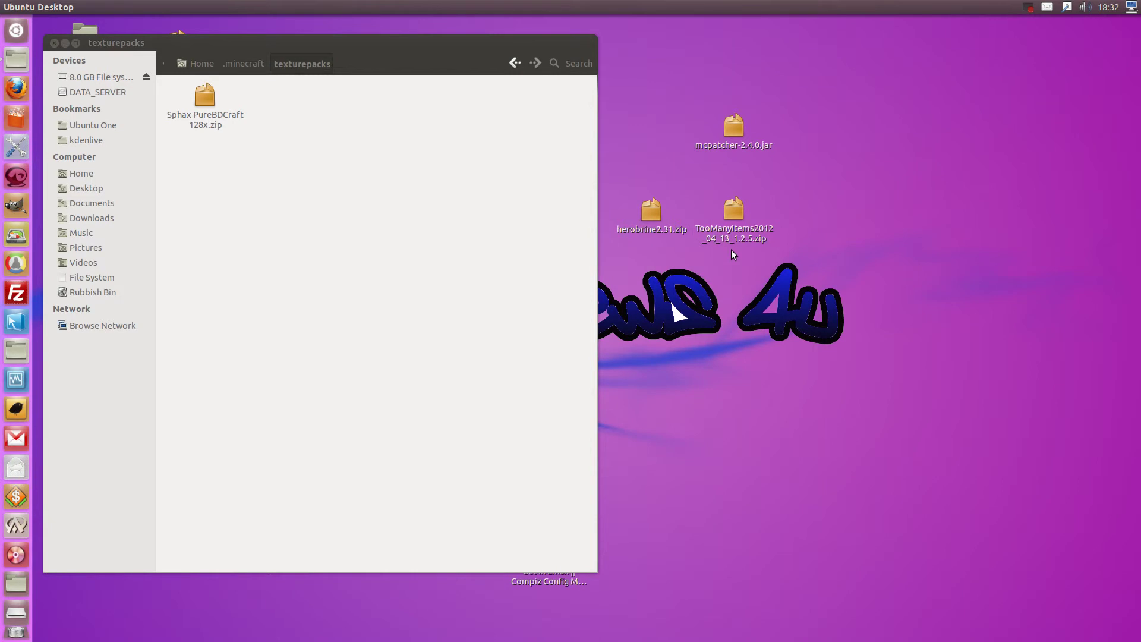
Open TooManyItems2012_04_13_1.2.5.zip in Archive Manager and look through its 22 files.
right_click(731, 224)
left_click(751, 228)
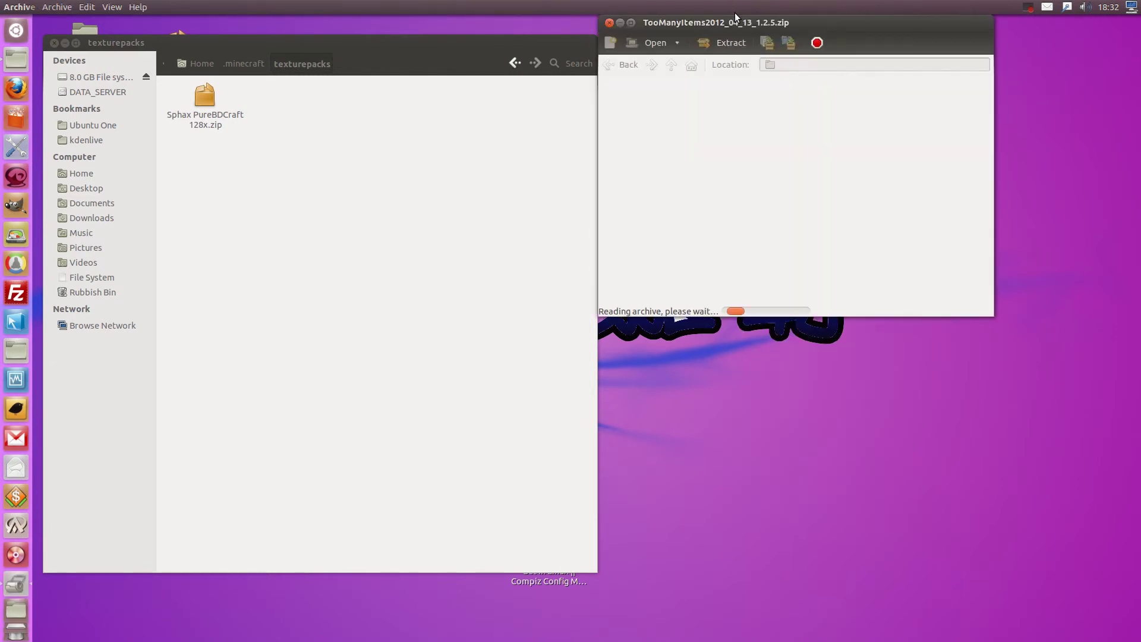
left_click_drag(735, 22, 813, 62)
left_click(750, 283)
scroll(751, 283, "down", 4)
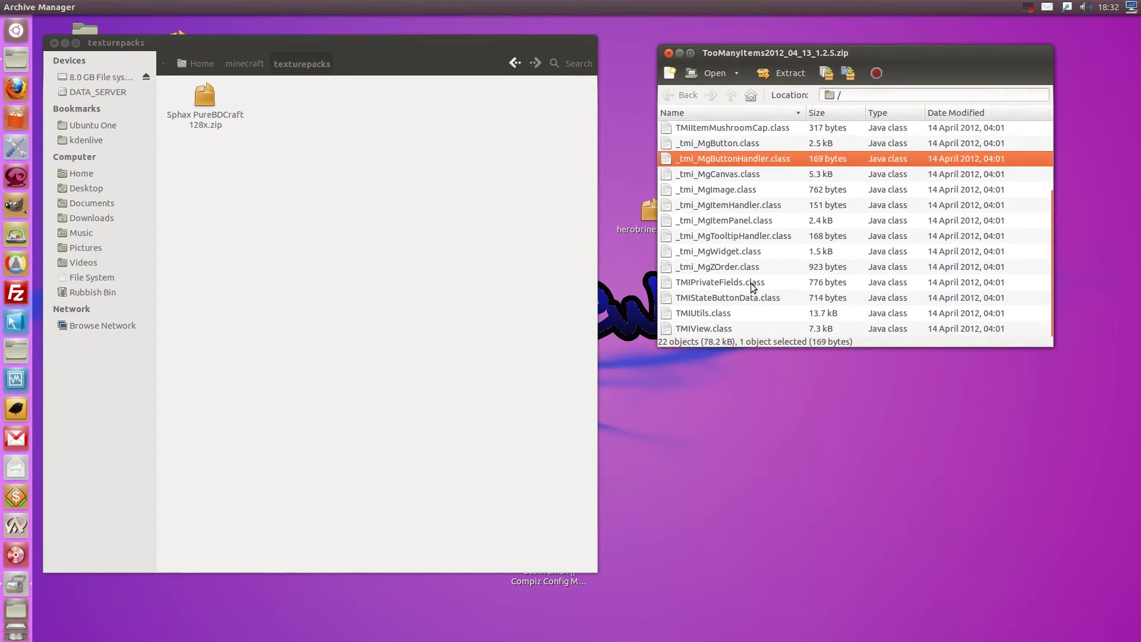
scroll(751, 283, "up", 4)
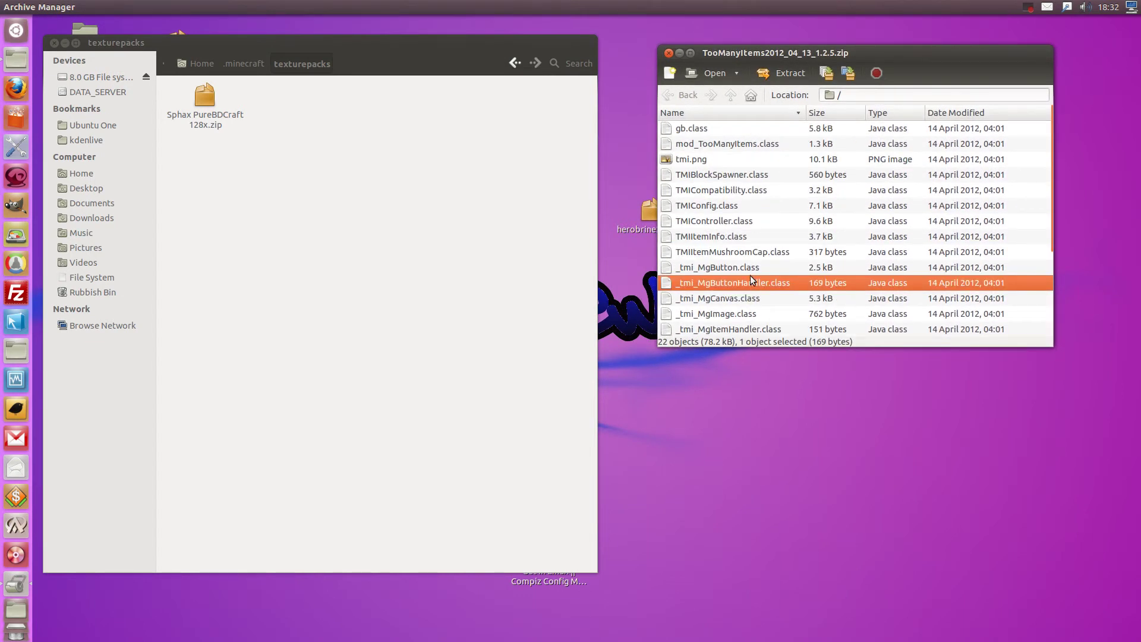
left_click(551, 216)
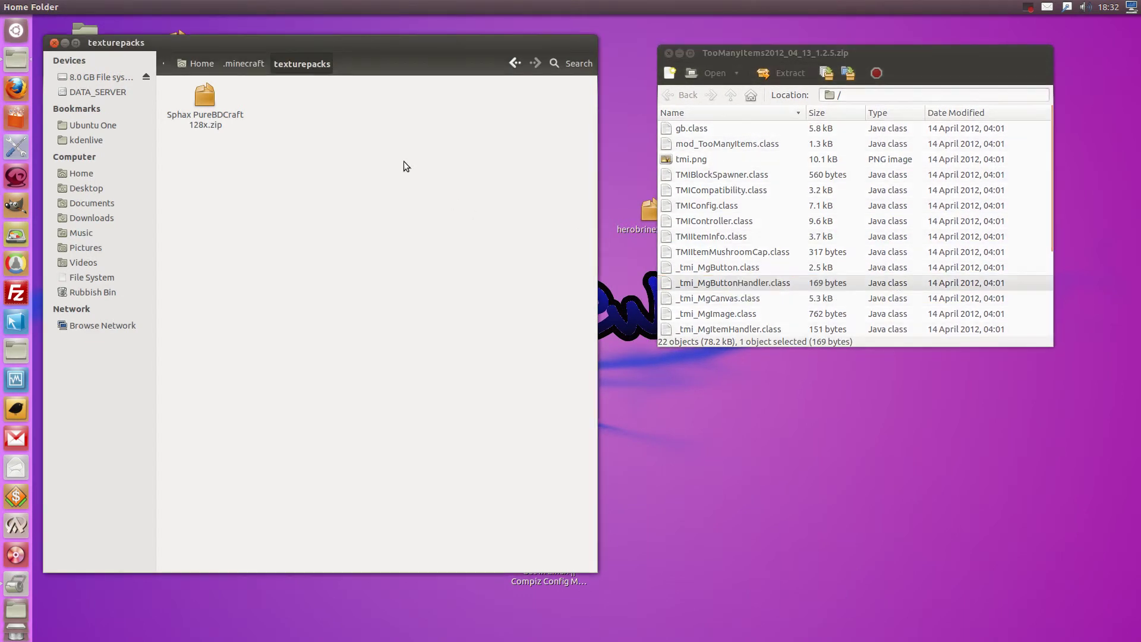
Go back to Home and open .minecraft to reach the bin folder holding minecraft.jar.
left_click(196, 63)
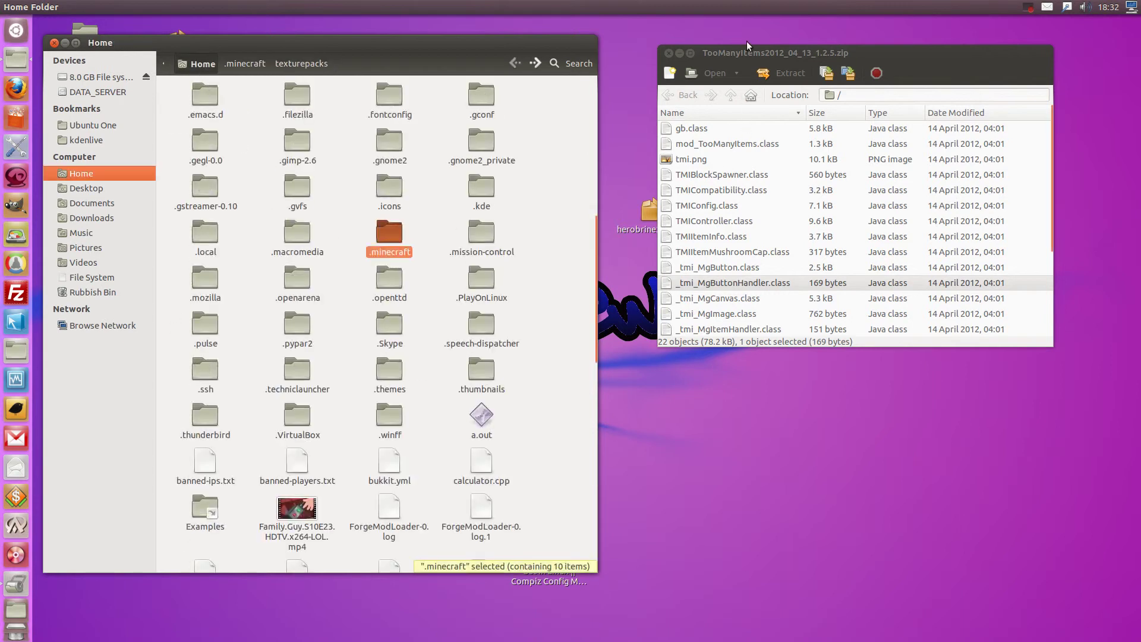
left_click_drag(748, 45, 755, 39)
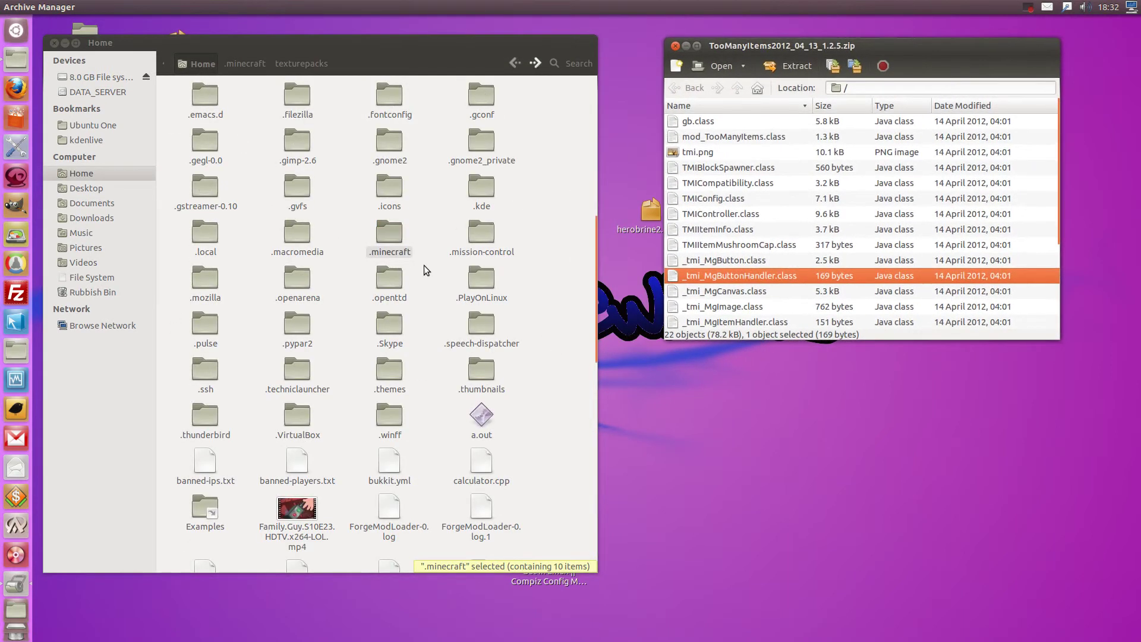
left_click(406, 237)
double_click(405, 236)
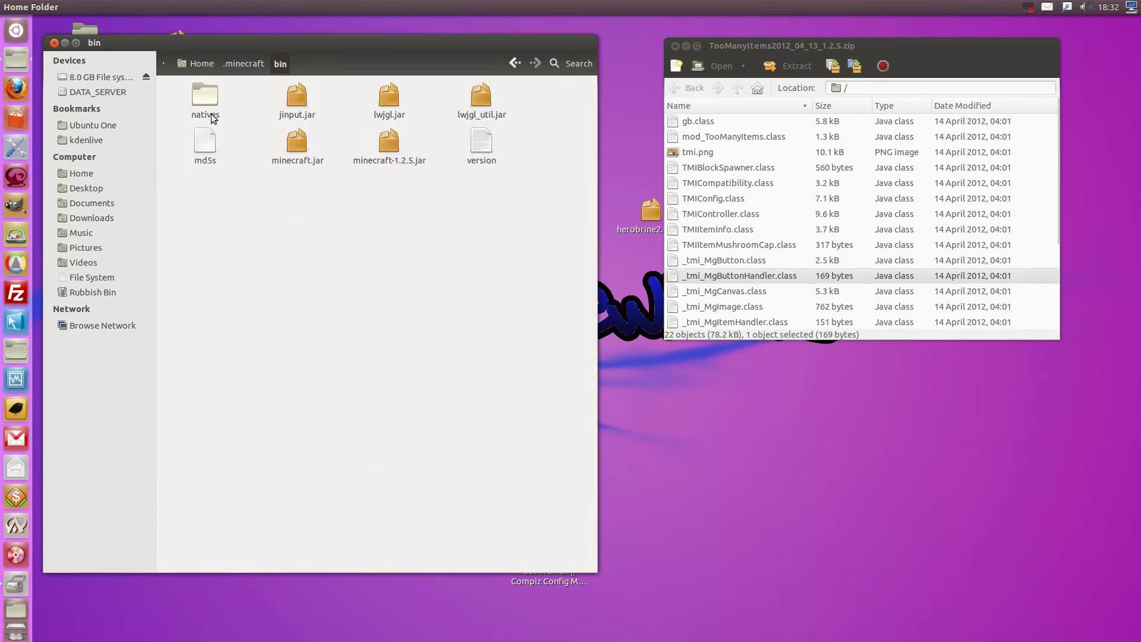
Open minecraft.jar in Archive Manager beside the TooManyItems archive, showing achievement, armor and lang.
right_click(299, 147)
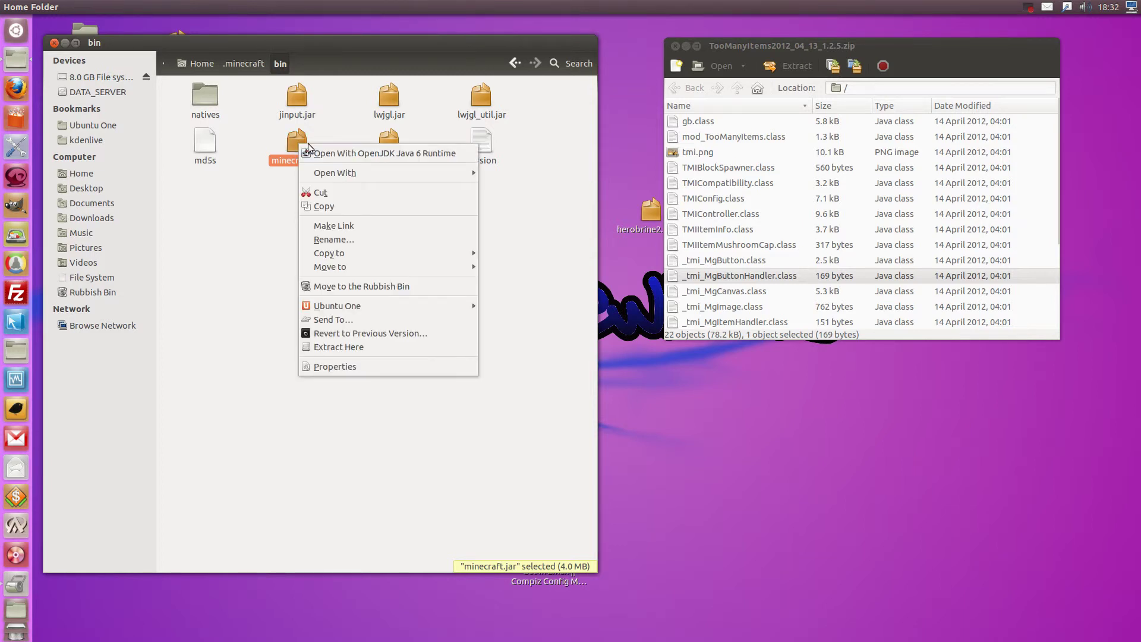
mouse_move(341, 171)
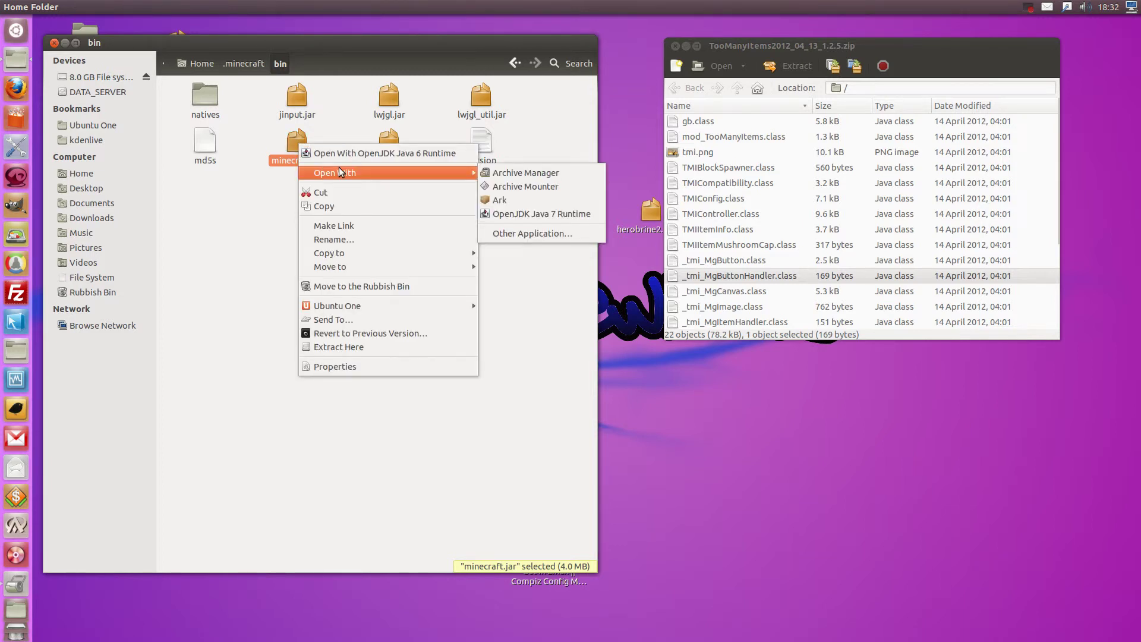
left_click(534, 174)
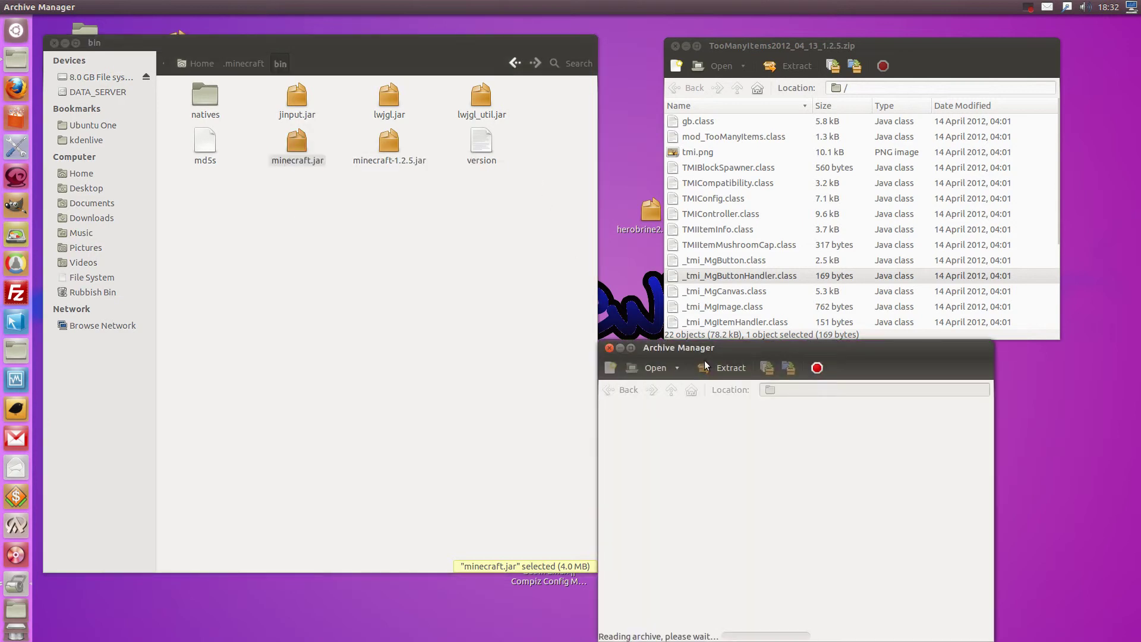
mouse_move(666, 344)
left_mouse_down()
mouse_move(551, 275)
mouse_move(476, 115)
mouse_move(364, 88)
left_mouse_up()
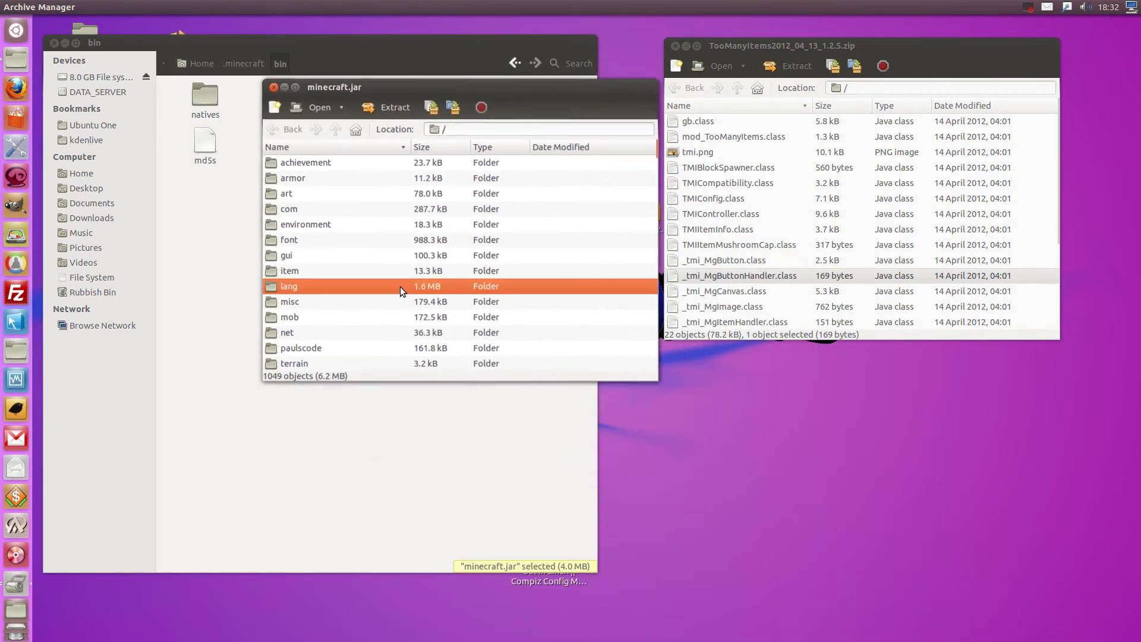
scroll(475, 297, "down", 10)
scroll(409, 301, "up", 10)
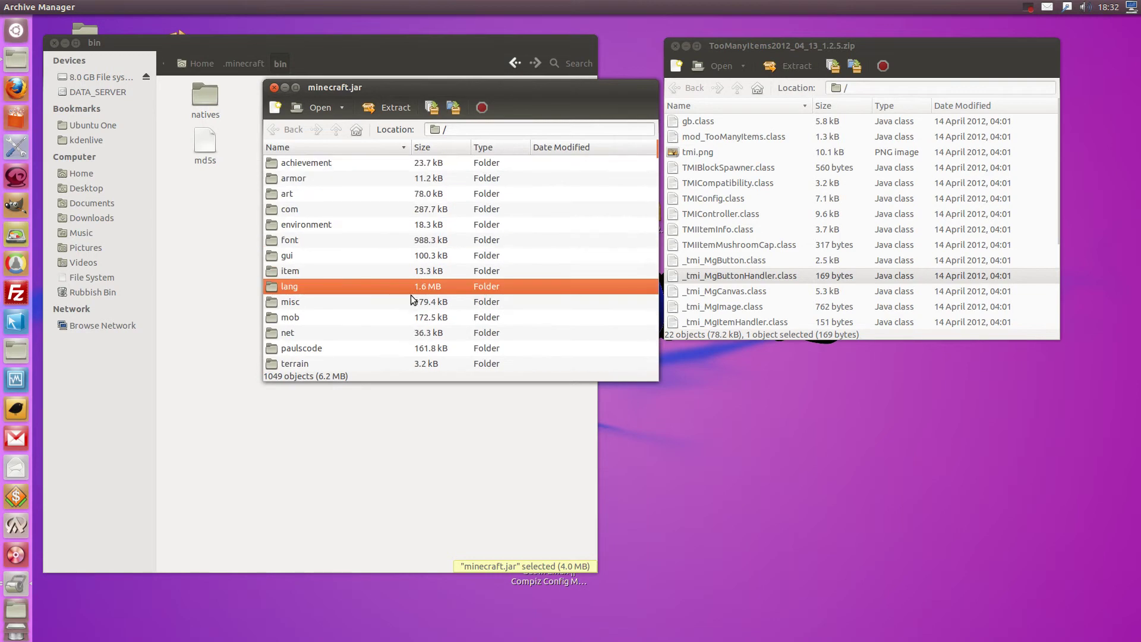
Add all 22 TooManyItems files into minecraft.jar (now 1070 objects), then close that archive.
left_click(999, 151)
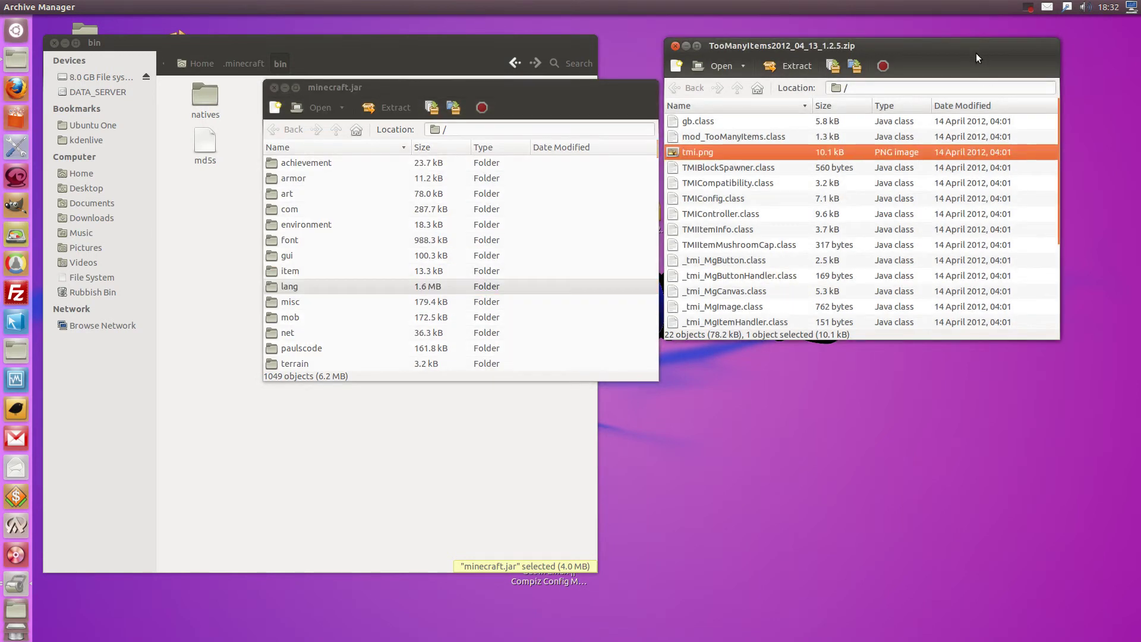
left_click_drag(976, 52, 998, 89)
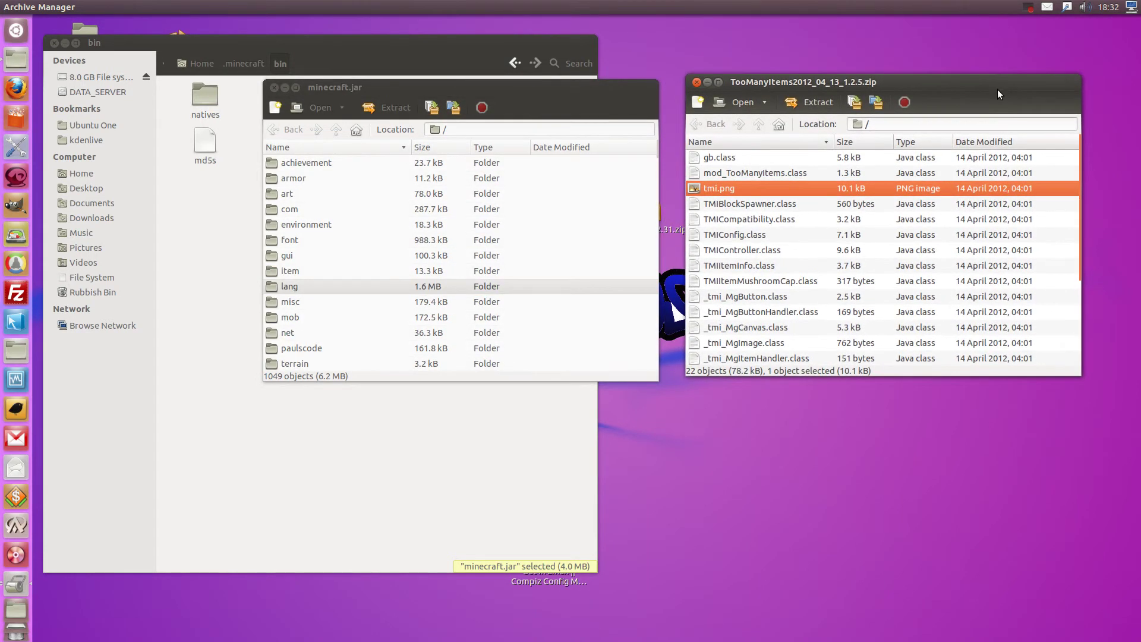
left_click(1069, 157)
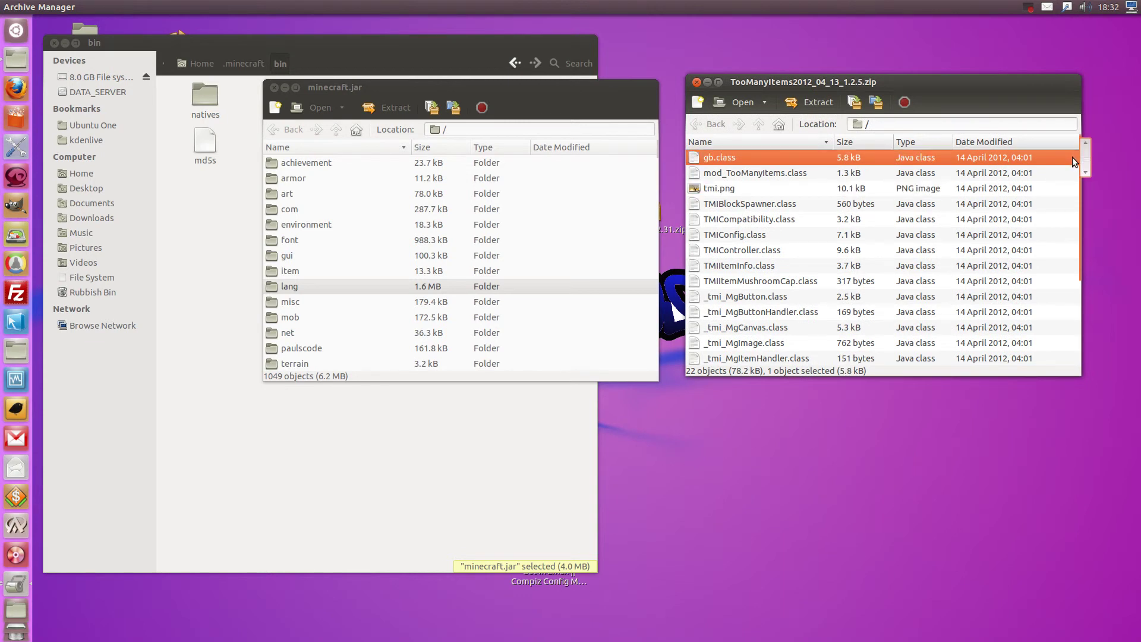
key("ctrl+a")
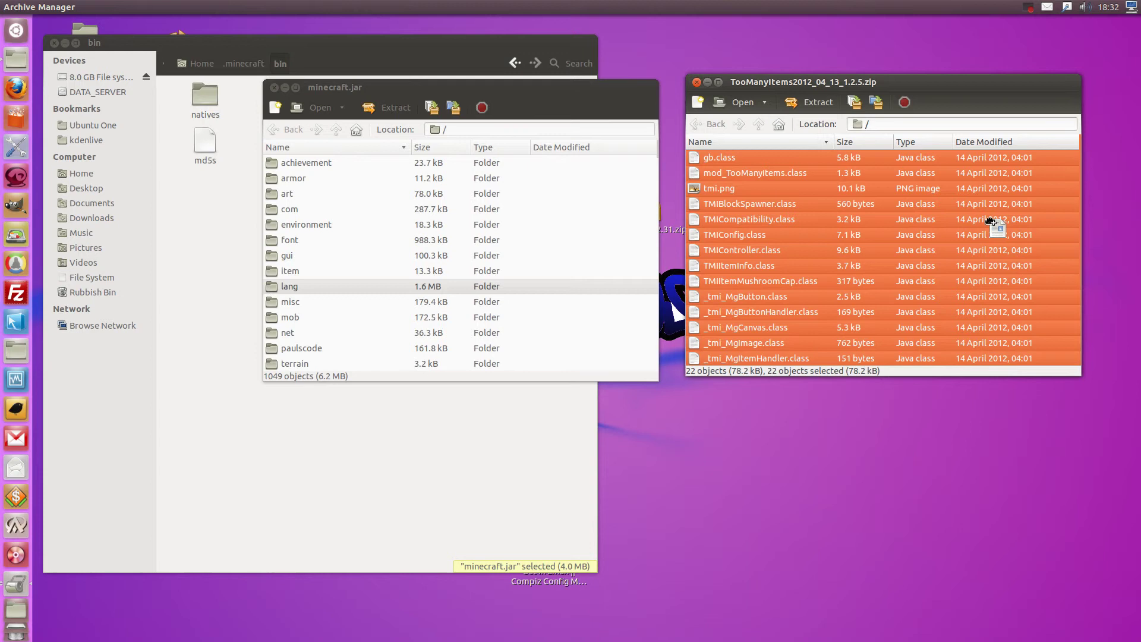
mouse_move(991, 220)
left_mouse_down()
mouse_move(729, 244)
mouse_move(357, 223)
left_mouse_up()
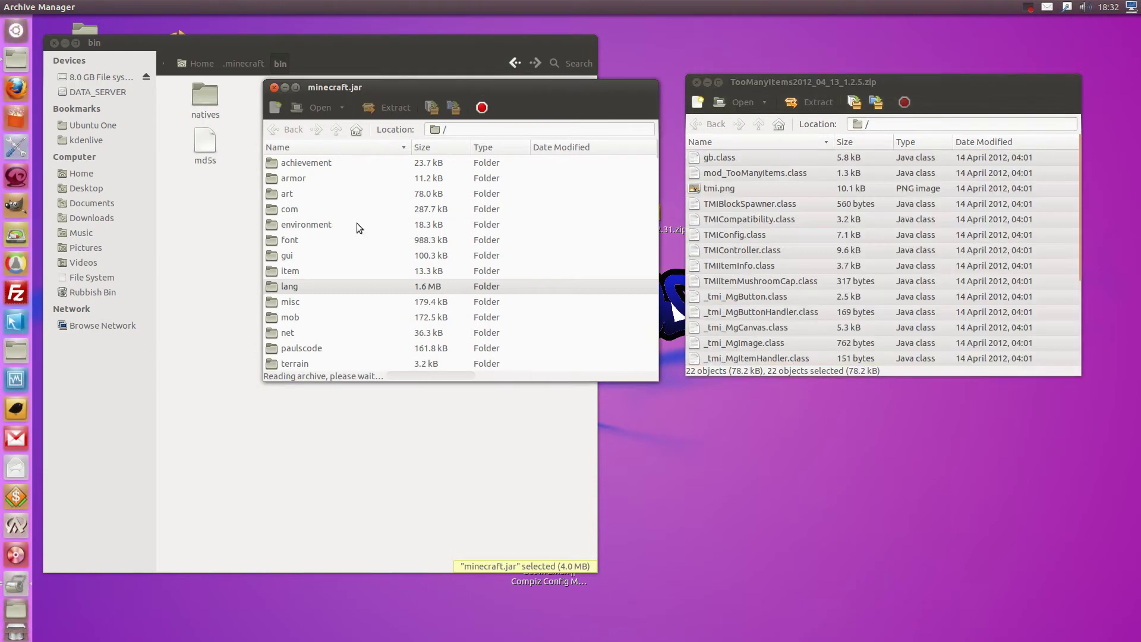
scroll(369, 272, "down", 4)
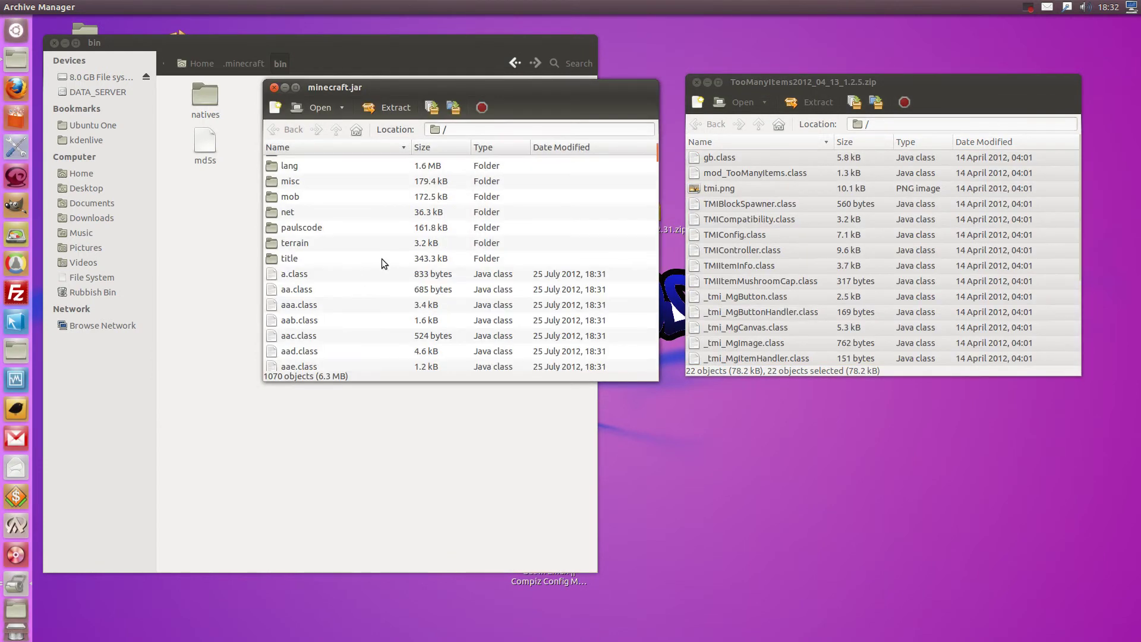
scroll(384, 279, "down", 3)
scroll(384, 279, "up", 4)
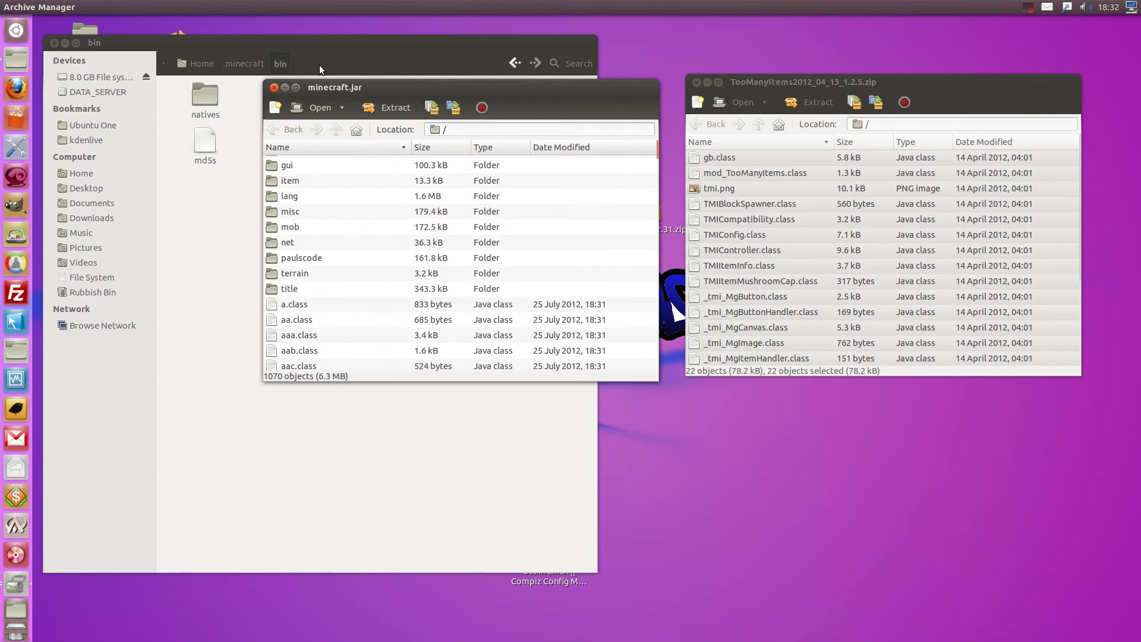
left_click(275, 88)
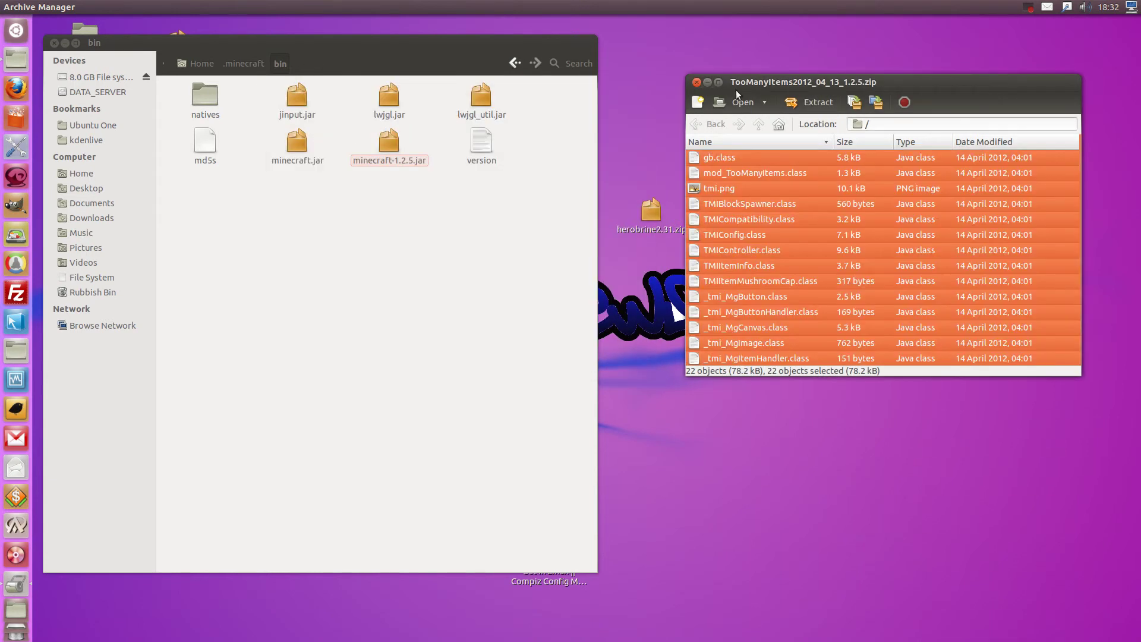
Close the TooManyItems archive and bin windows, then open the desktop's dwada folder.
left_click(697, 83)
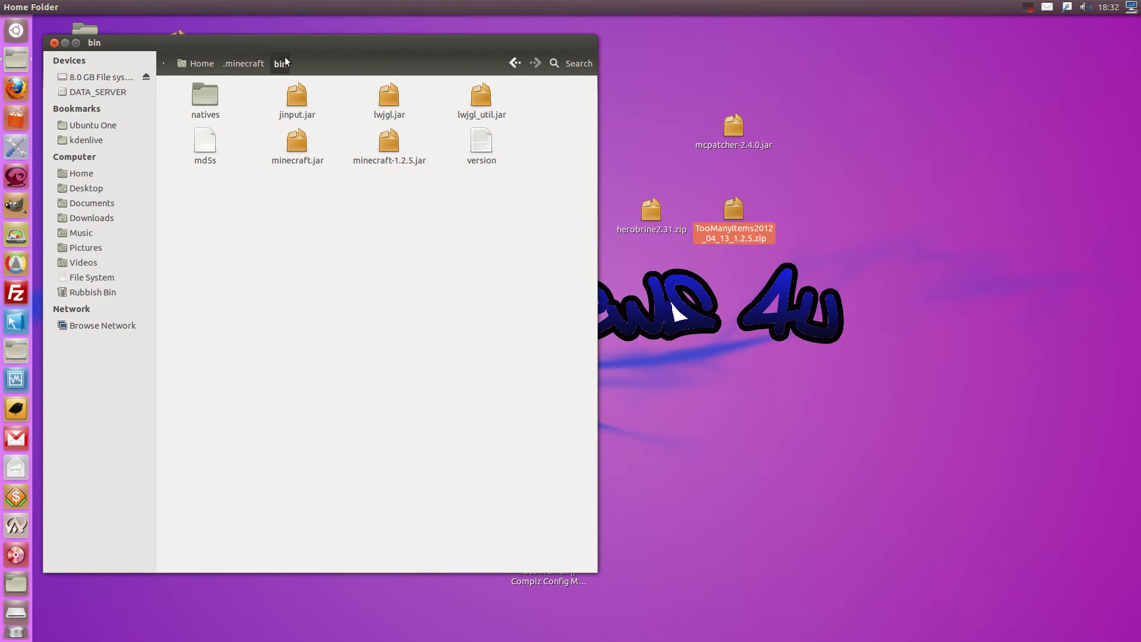
left_click(47, 42)
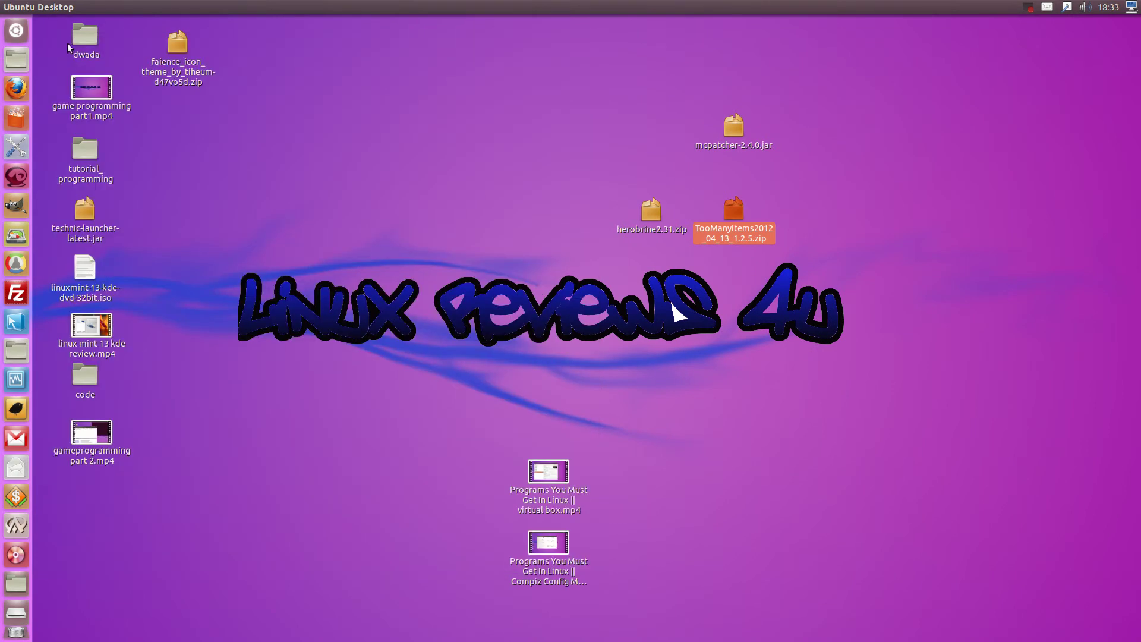
left_click(76, 43)
double_click(74, 40)
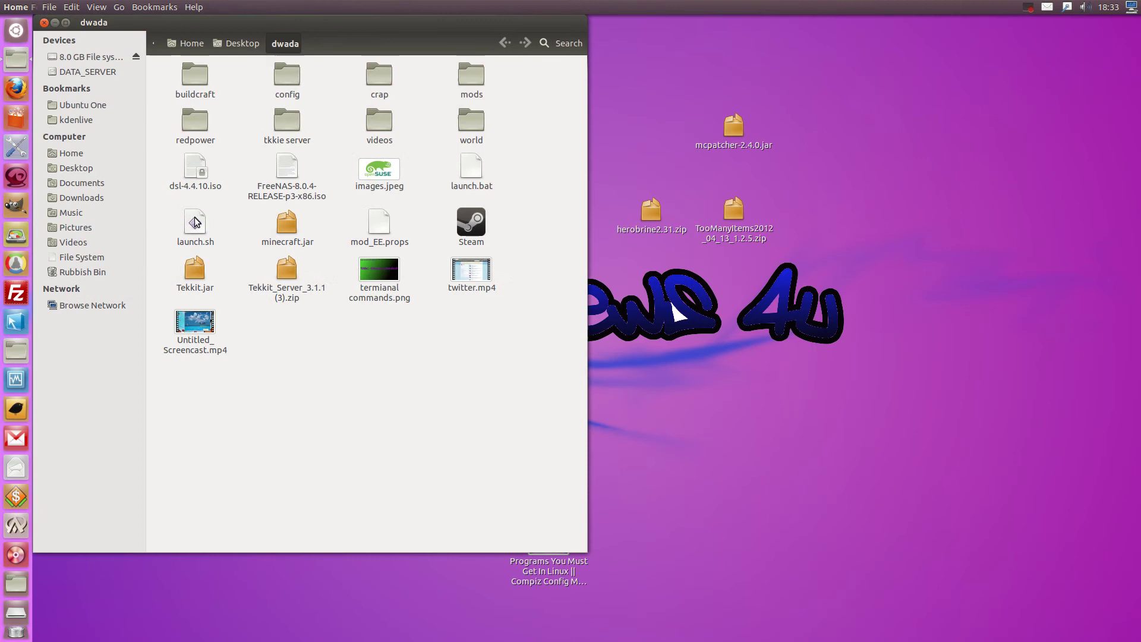
right_click(286, 228)
key("Escape")
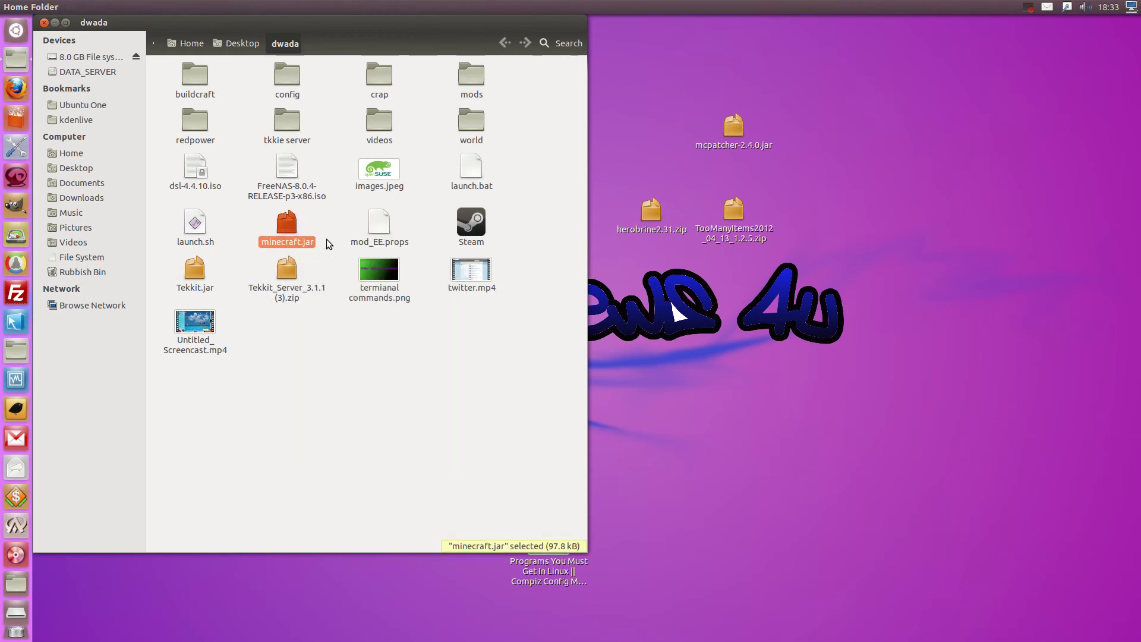
Minimize the dwada window, log in from the Minecraft Launcher, and enlarge the game window.
left_click(54, 24)
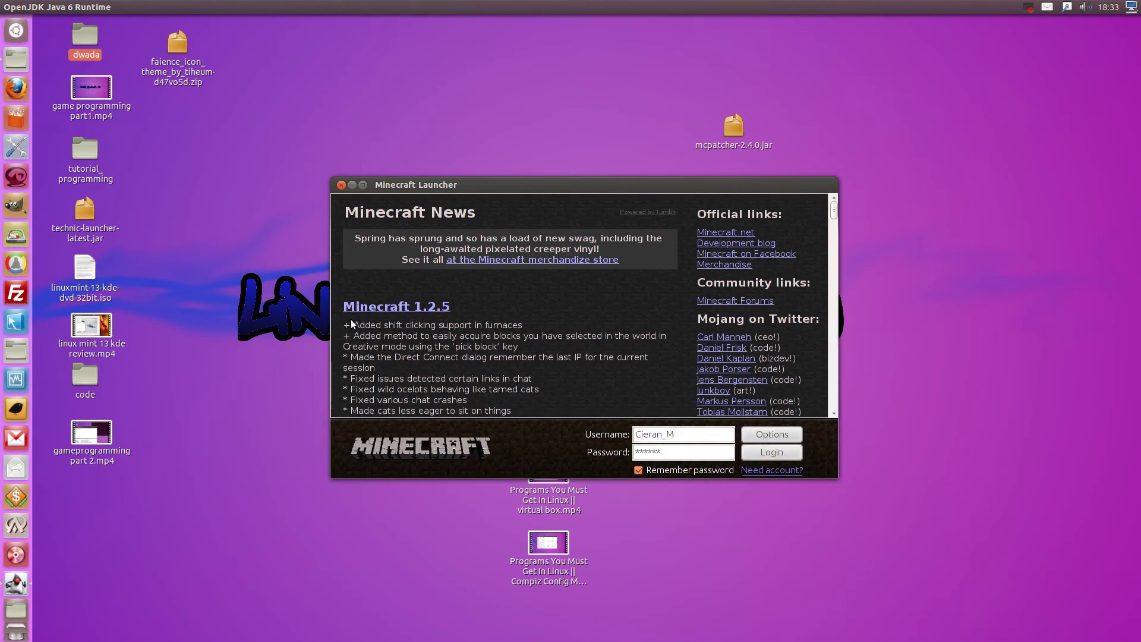
left_click(757, 452)
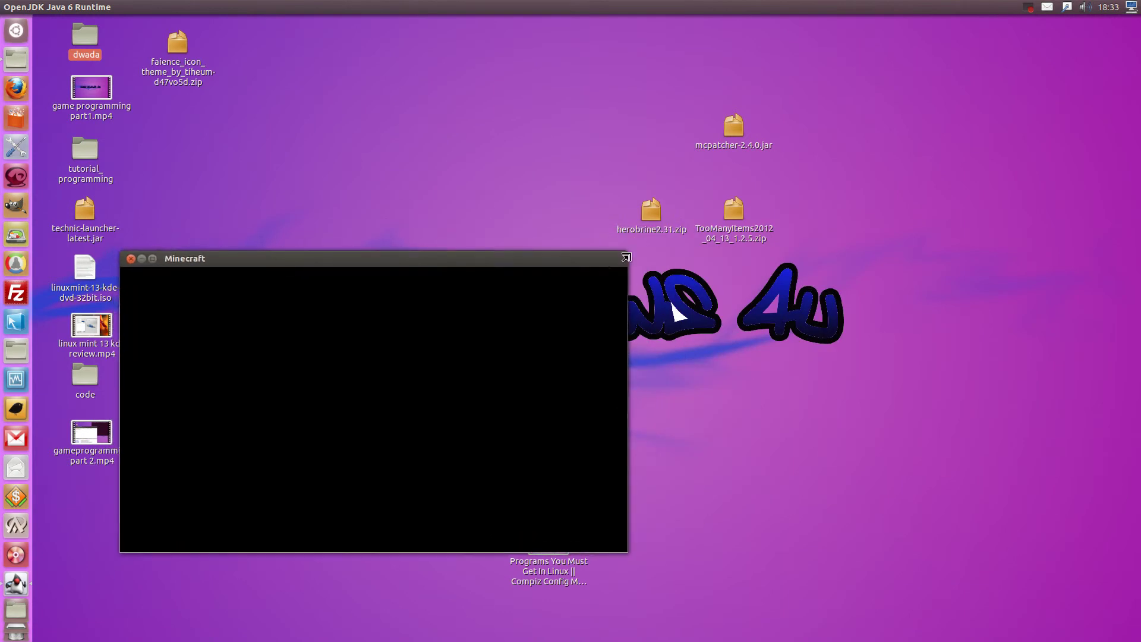
mouse_move(627, 251)
left_mouse_down()
mouse_move(860, 72)
mouse_move(936, 59)
left_mouse_up()
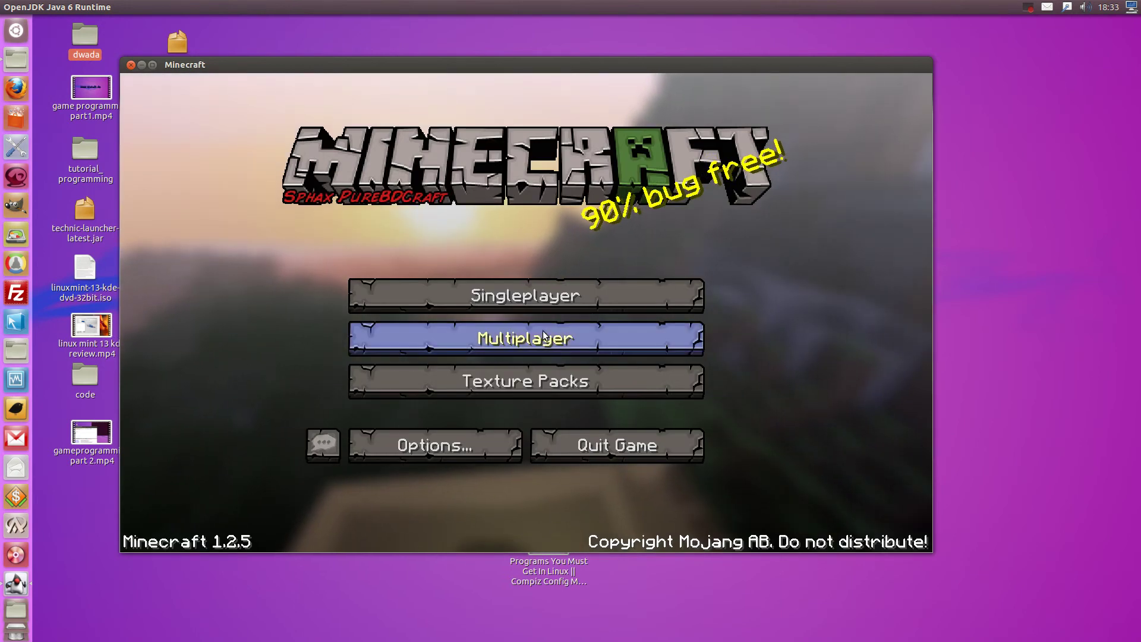
Create a new singleplayer world named N in Survival game mode.
left_click(558, 303)
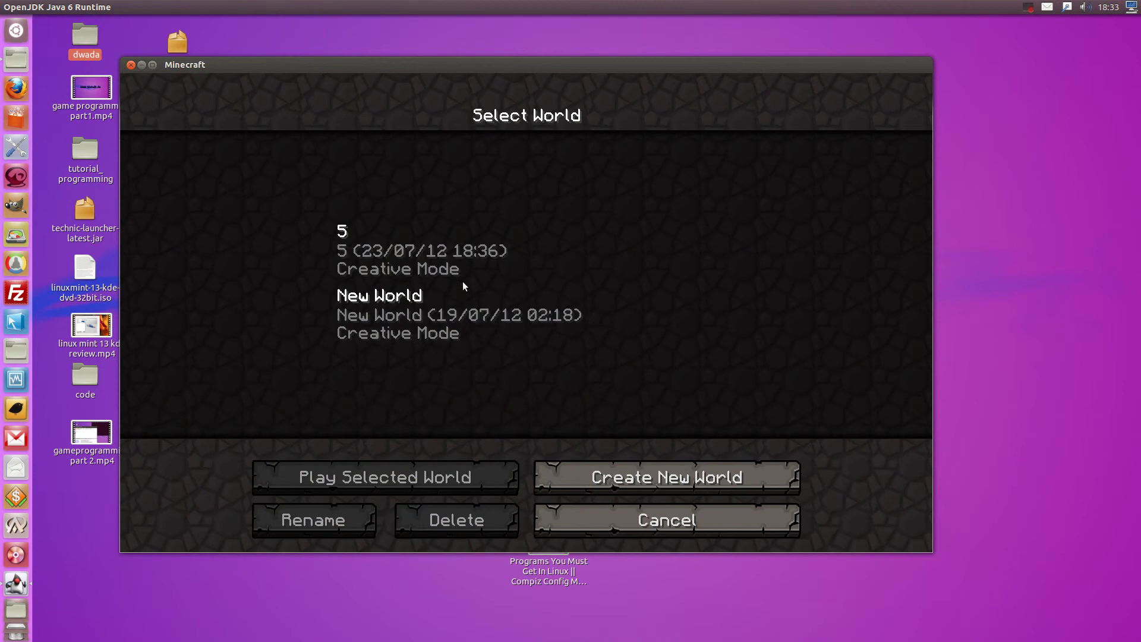
left_click(579, 469)
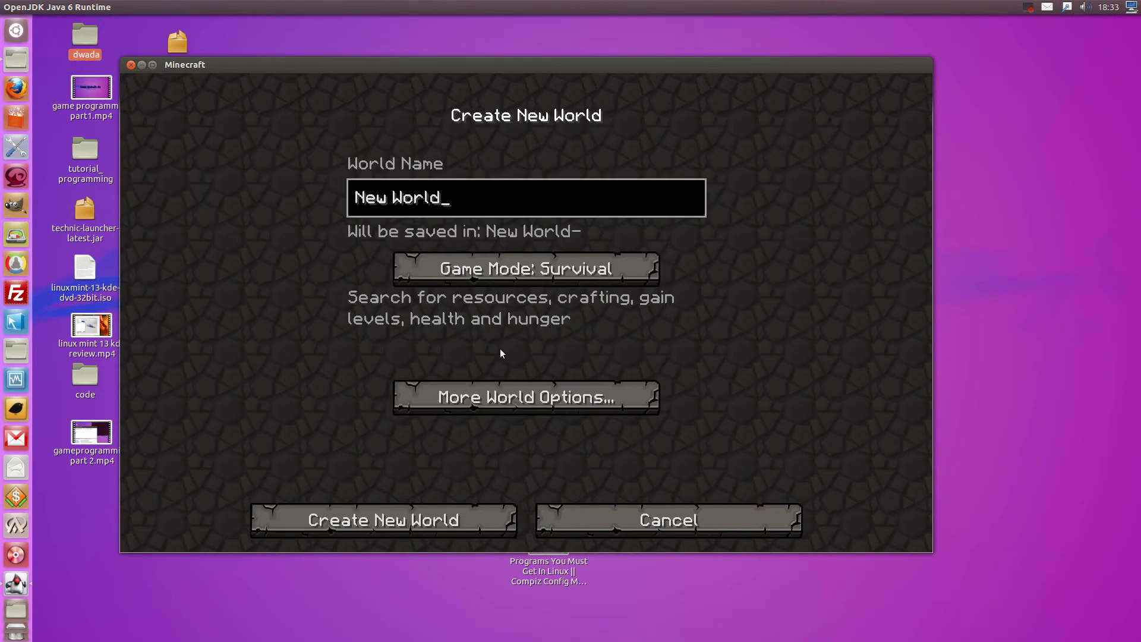
key("BackSpace")
key("BackSpace")
key("BackSpace")
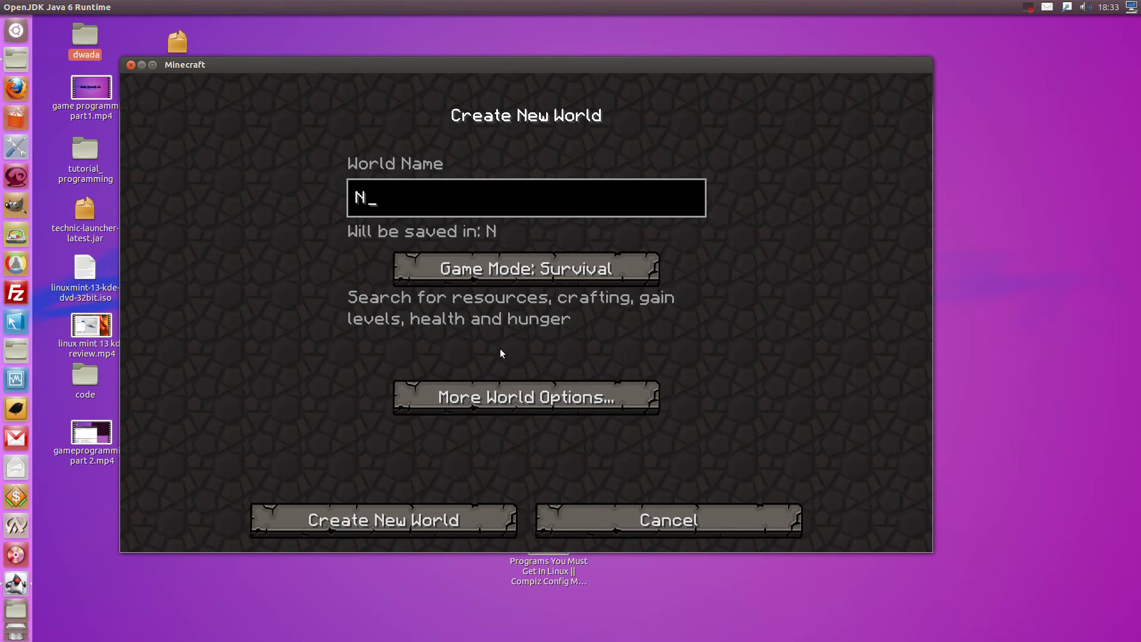
left_click(510, 271)
left_click(510, 270)
left_click(510, 271)
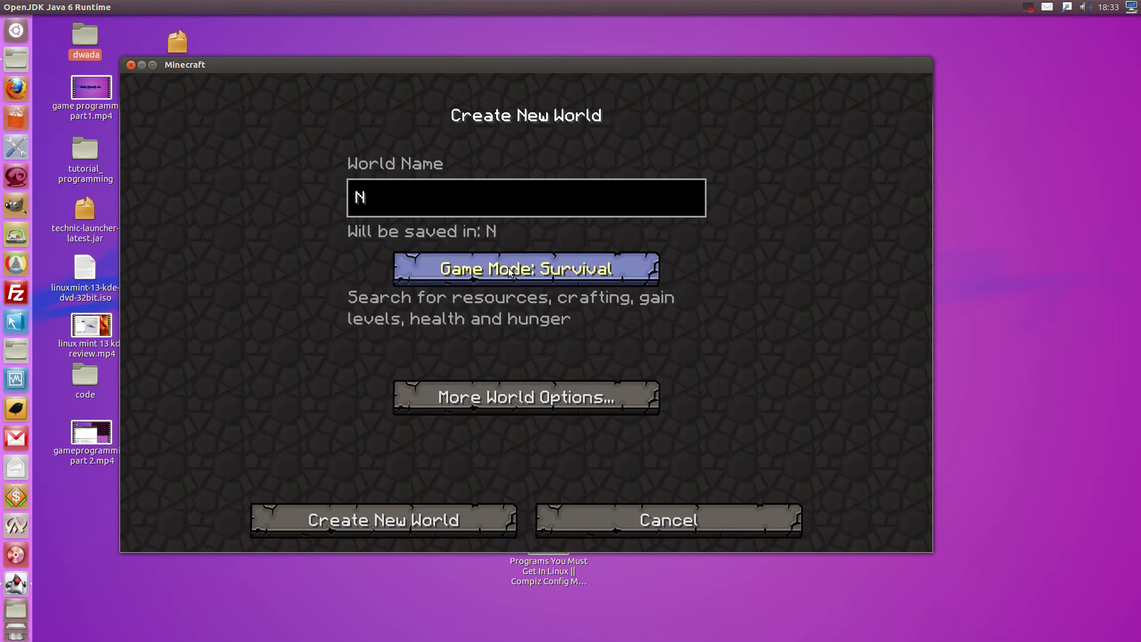
left_click(447, 509)
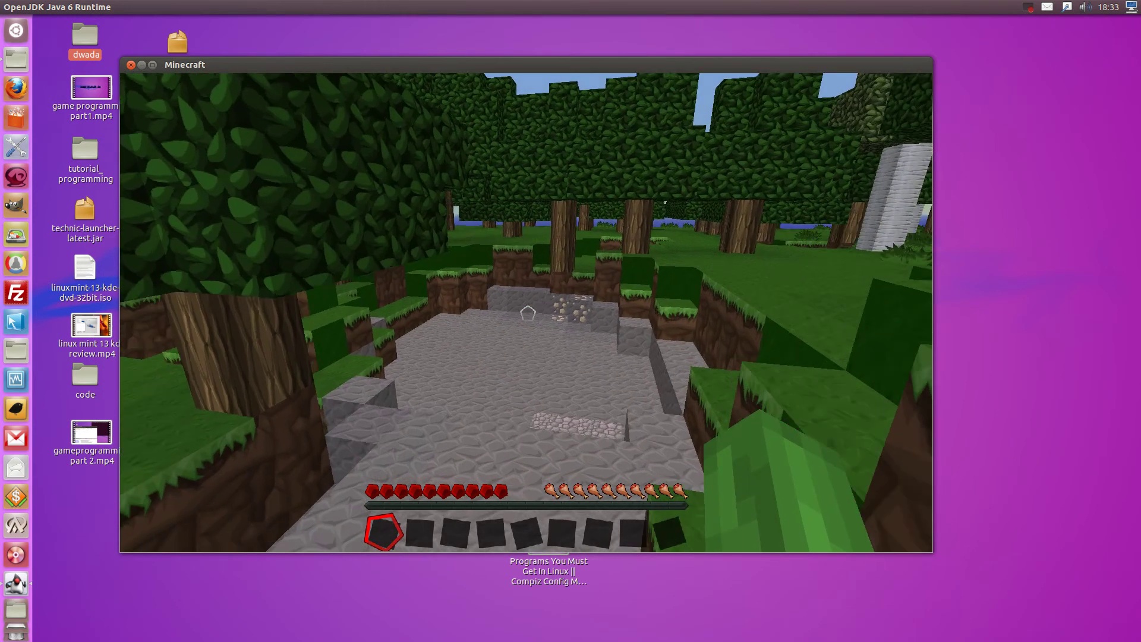
Walk forward across the stone floor and bring up the inventory with the TooManyItems 1.2.5 overlay.
key("w")
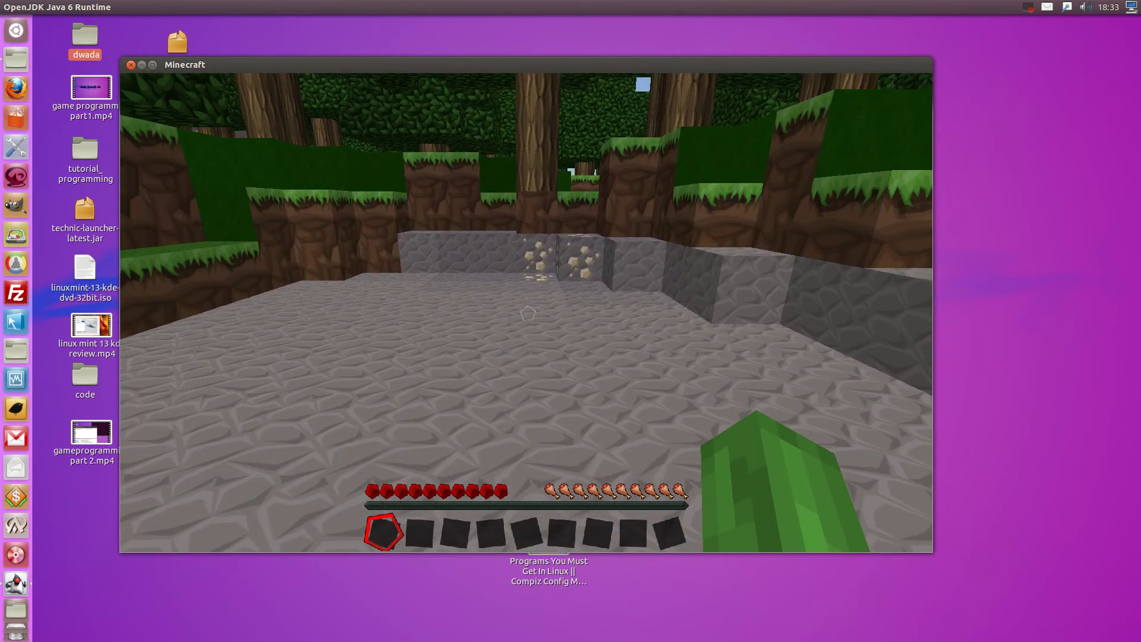
mouse_move(527, 313)
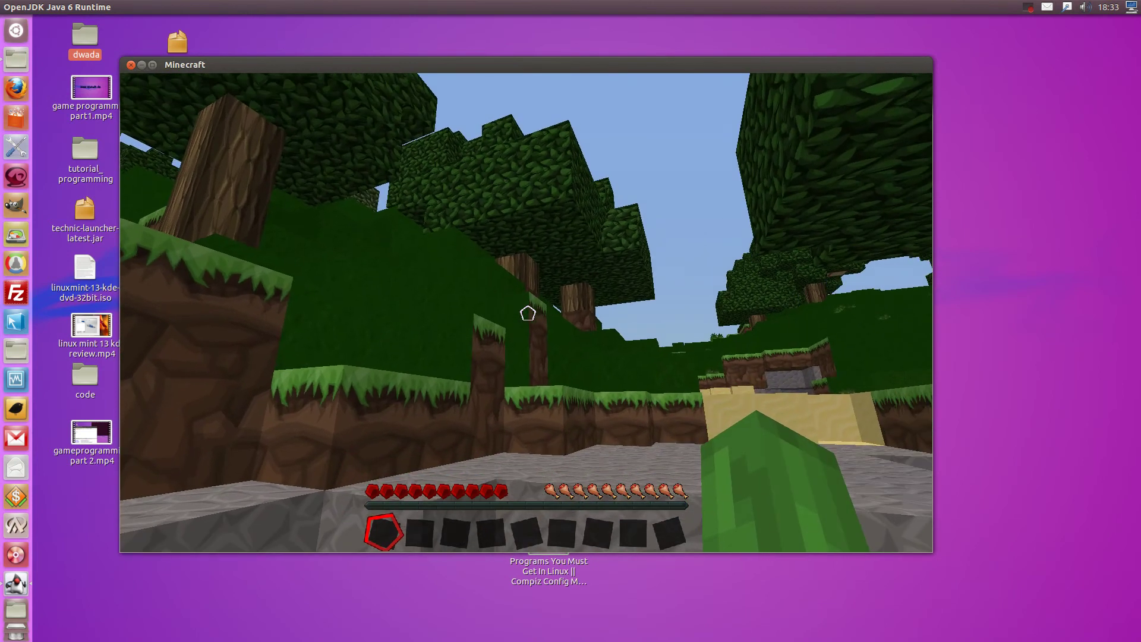
key("e")
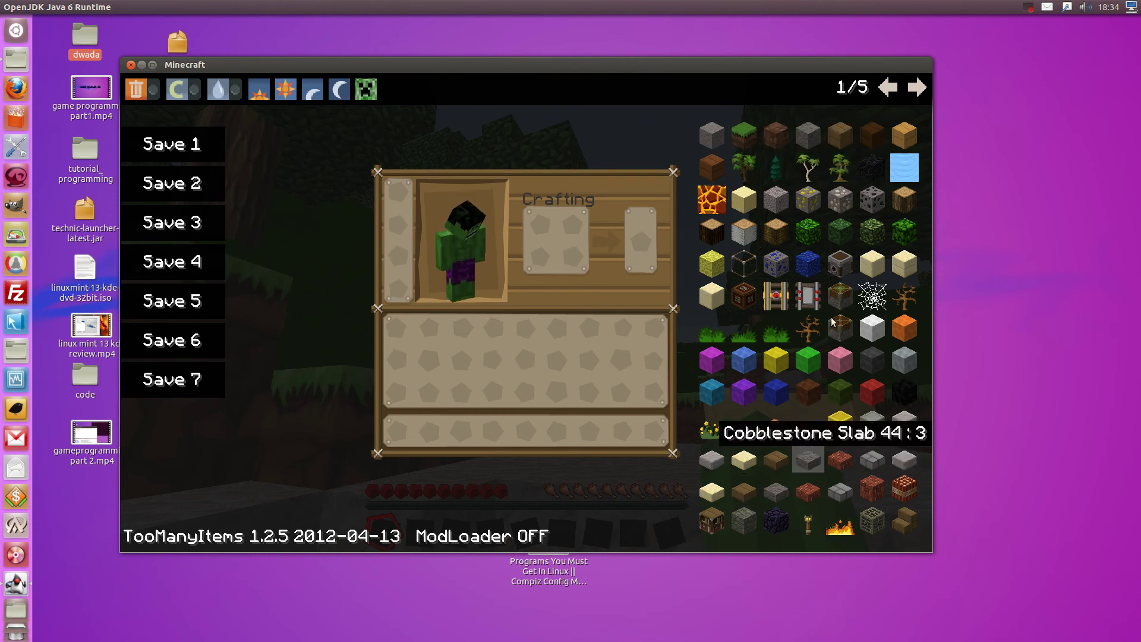
Reposition the game window and take a full stack of diamonds from the TooManyItems grid.
mouse_move(831, 68)
left_mouse_down()
mouse_move(793, 128)
mouse_move(766, 133)
left_mouse_up()
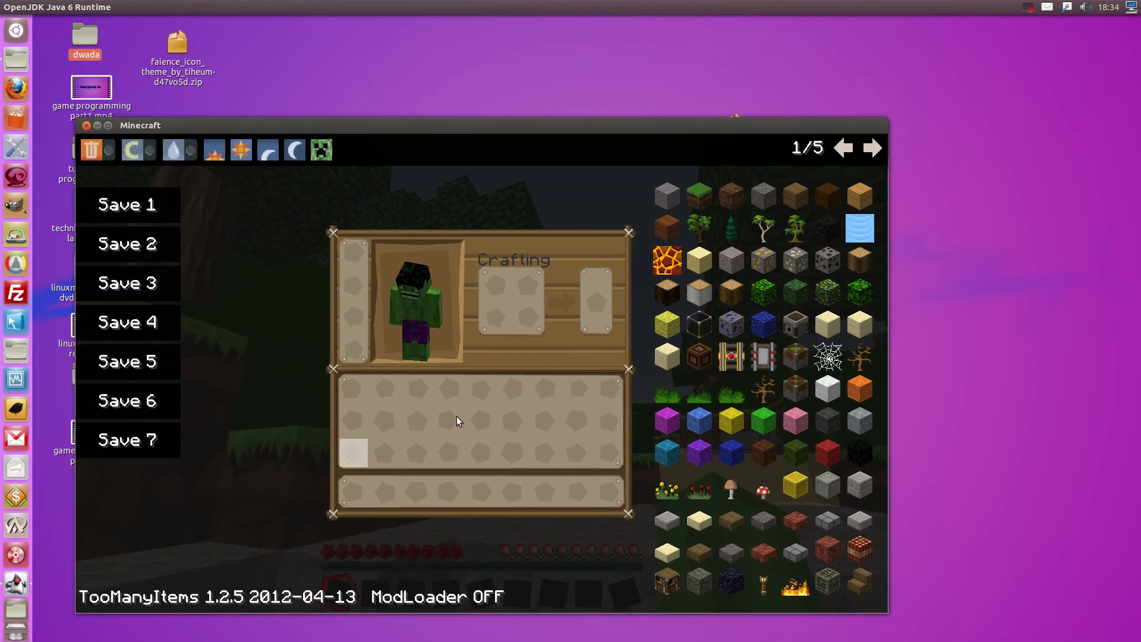
scroll(780, 266, "up", 3)
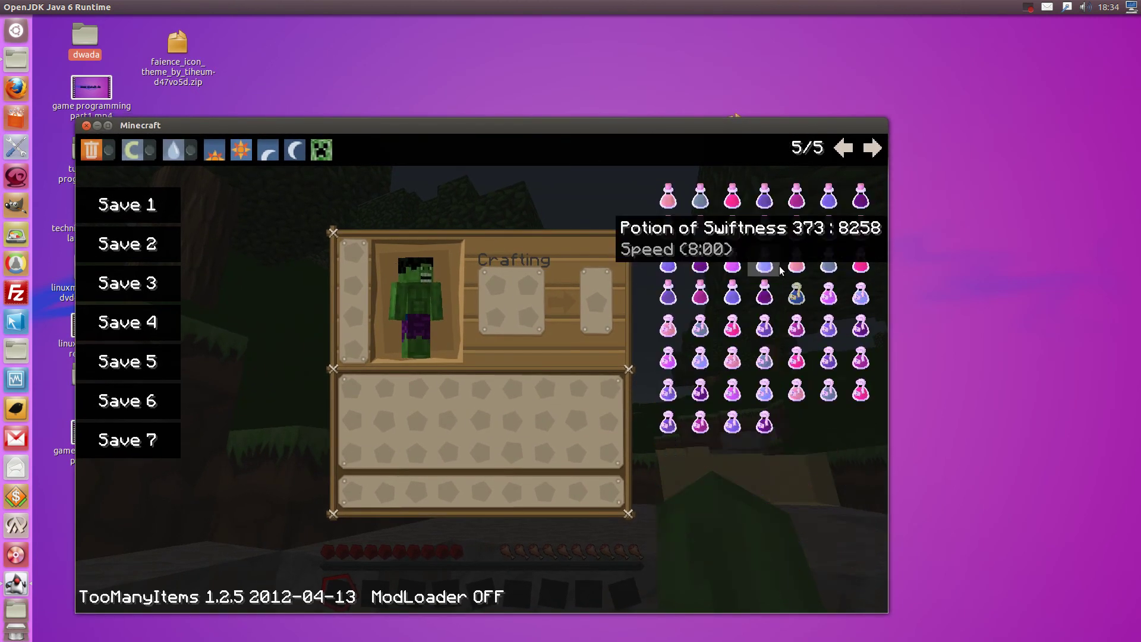
left_click(700, 230)
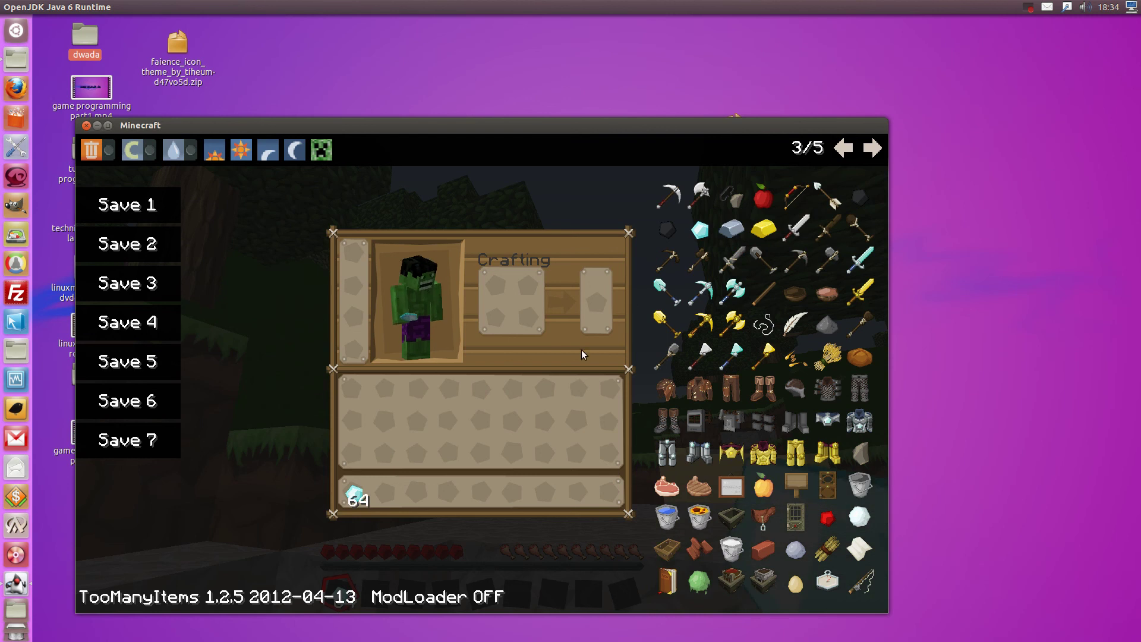
Return to the world, throw away diamonds until 59 remain, and pause to the game menu.
key("e")
key("q")
key("q")
key("q")
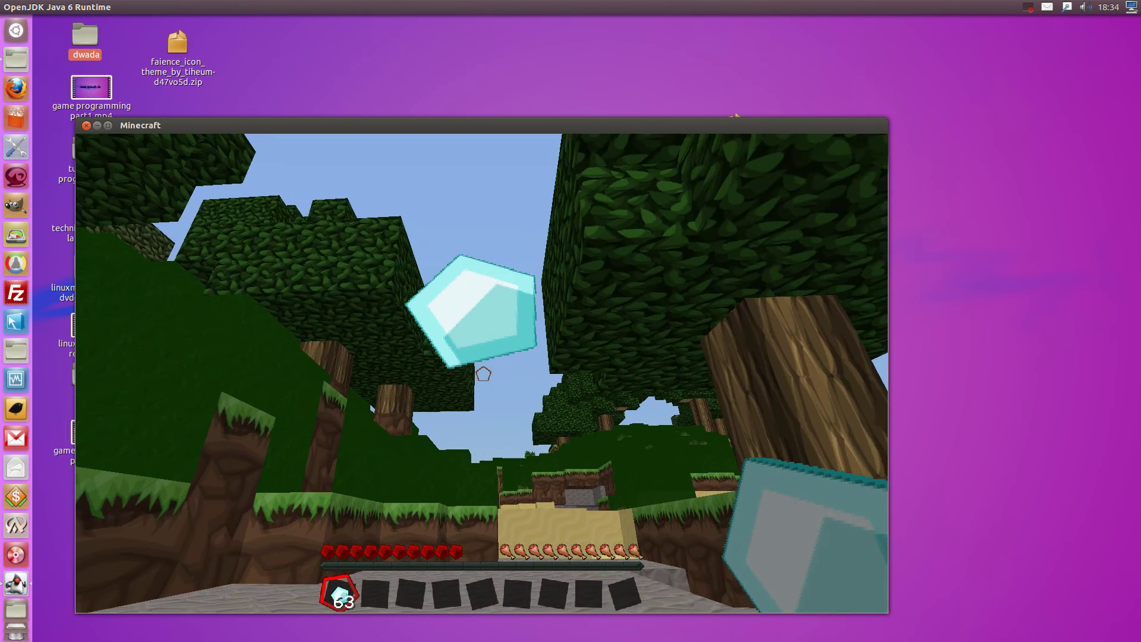
key("q")
key("q")
key("q")
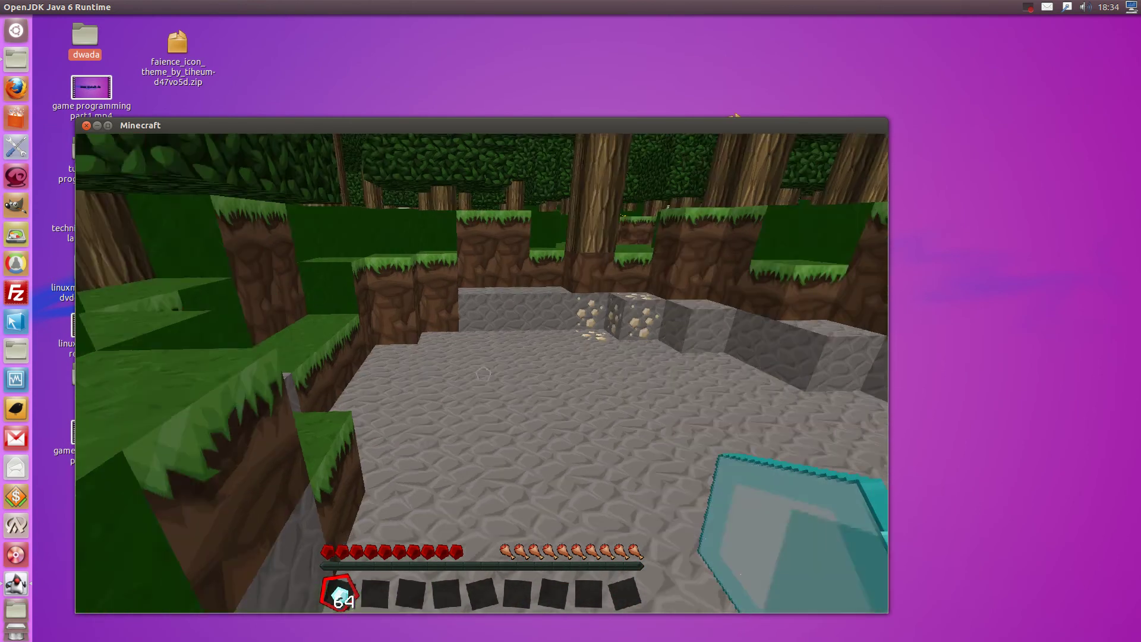
key("q")
key("q")
key("q")
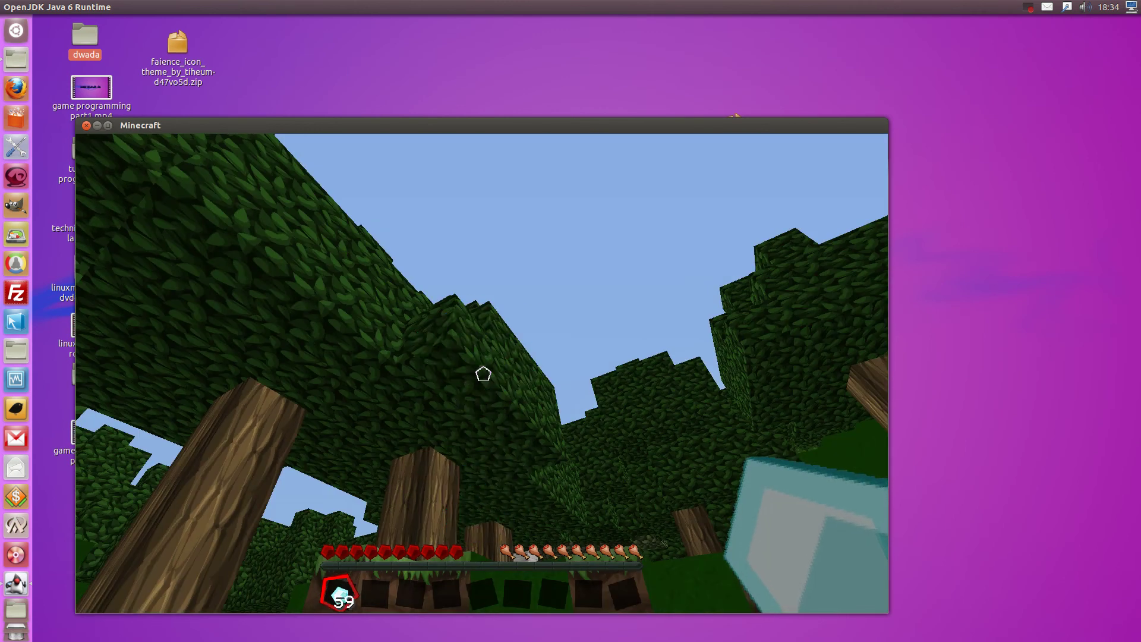
key("Escape")
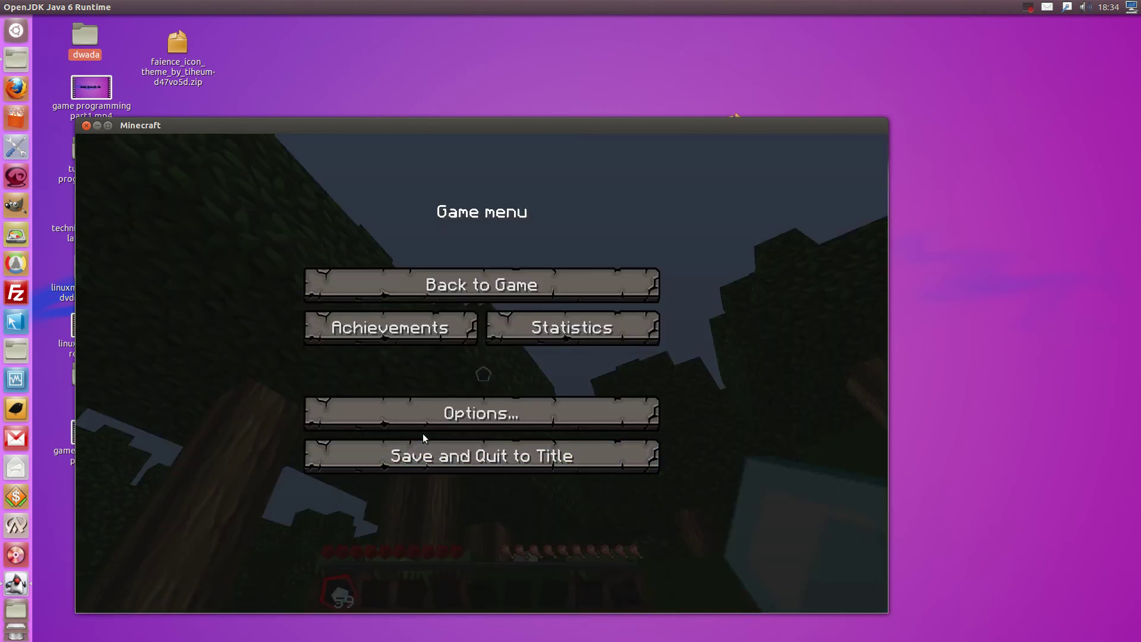